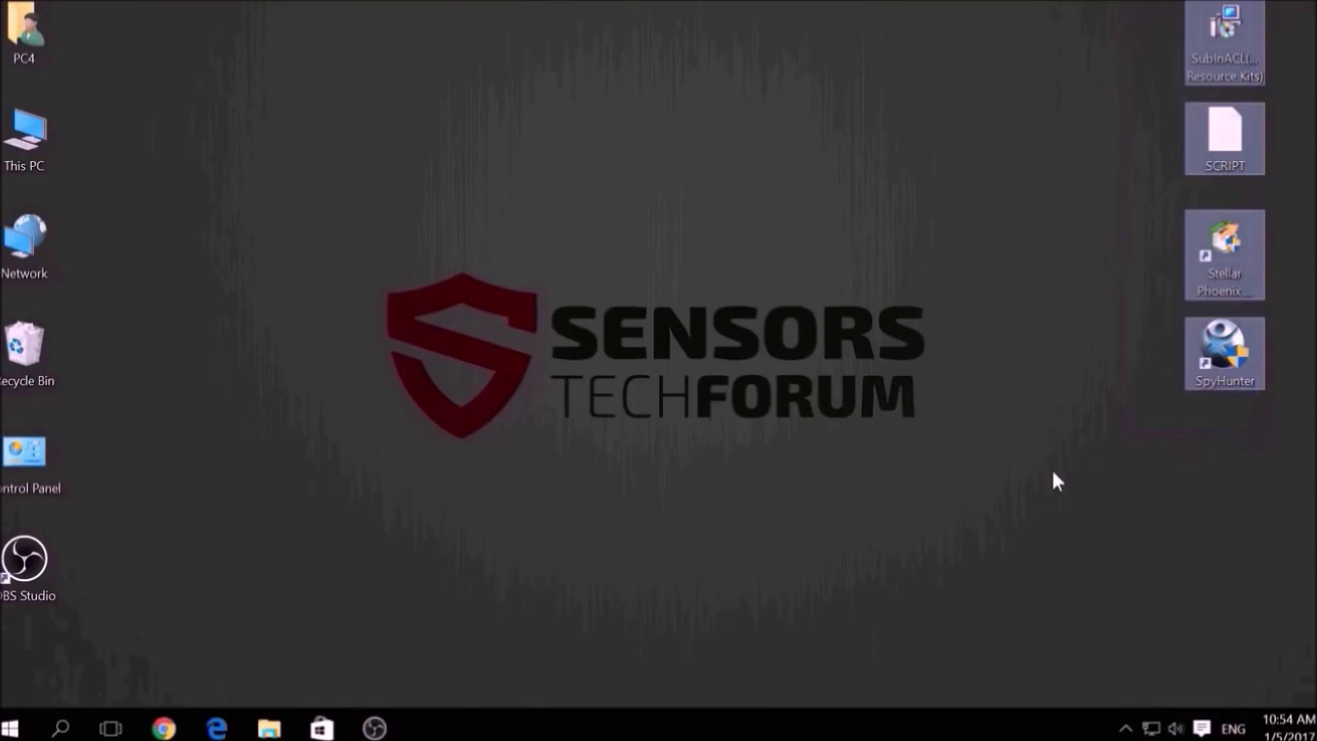
# Step: Launch msconfig from the Win+R Run dialog to open System Configuration
pyautogui.click(965, 489)
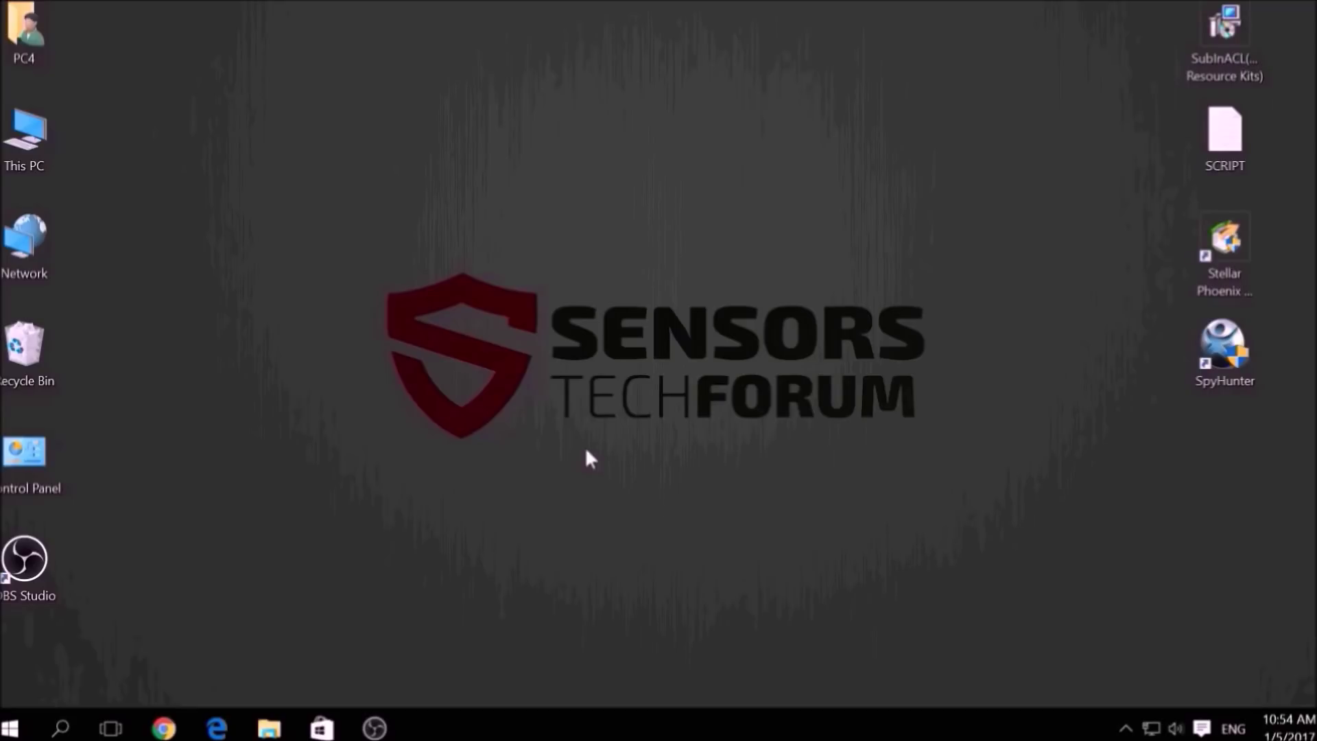
pyautogui.press('super+r')
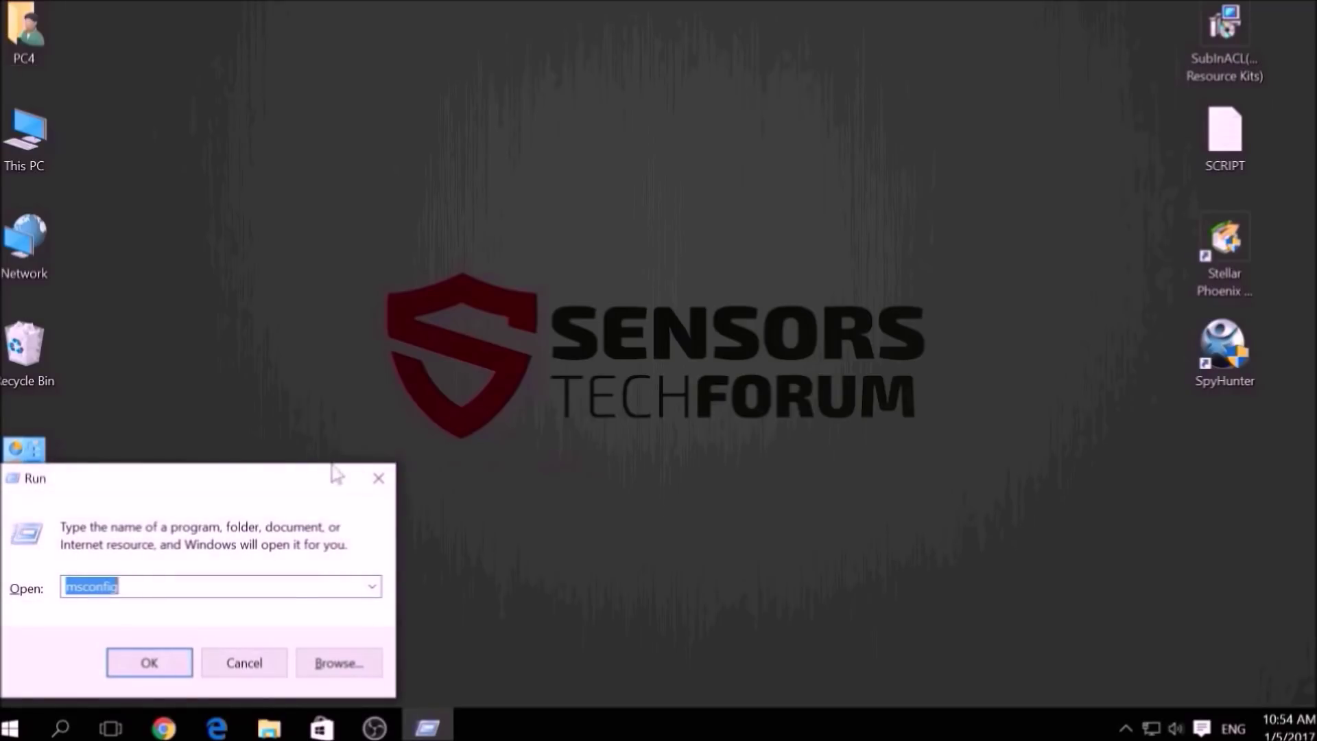
pyautogui.press('BackSpace')
pyautogui.moveTo(294, 480); pyautogui.dragTo(649, 347)
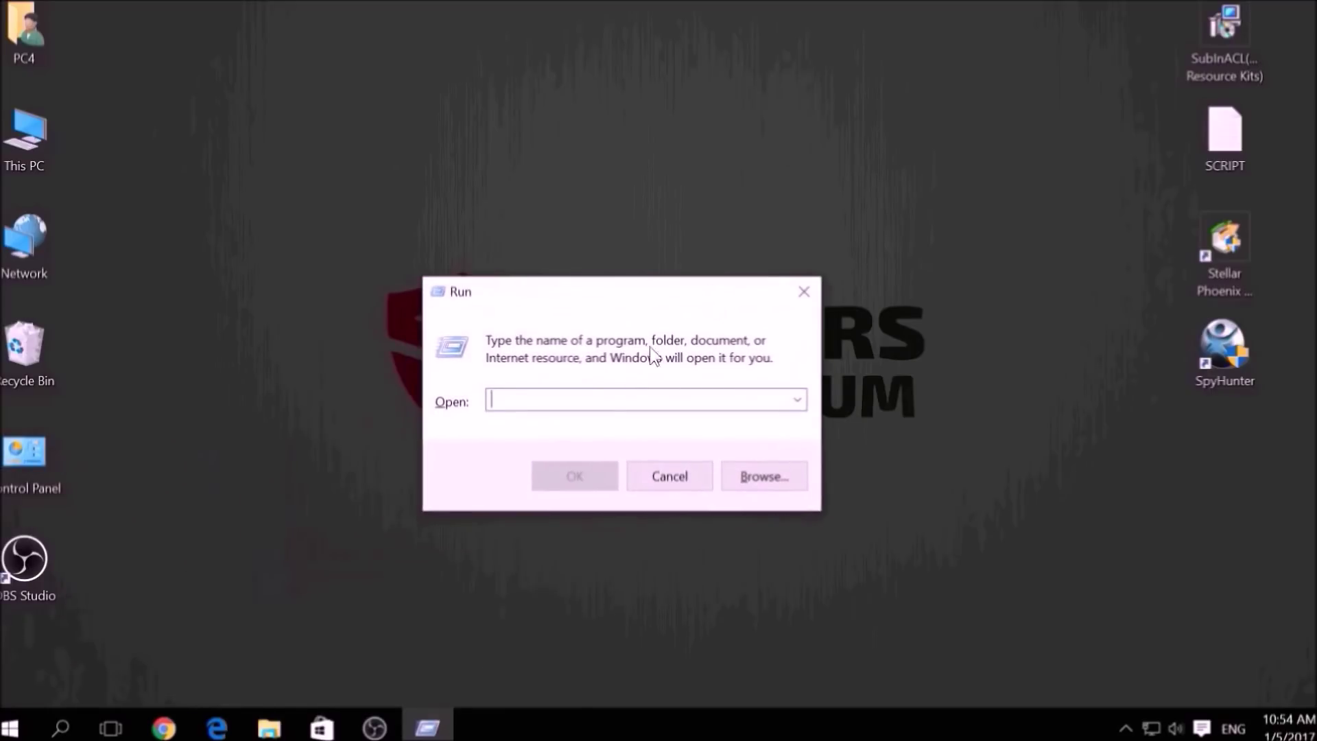
pyautogui.write('m')
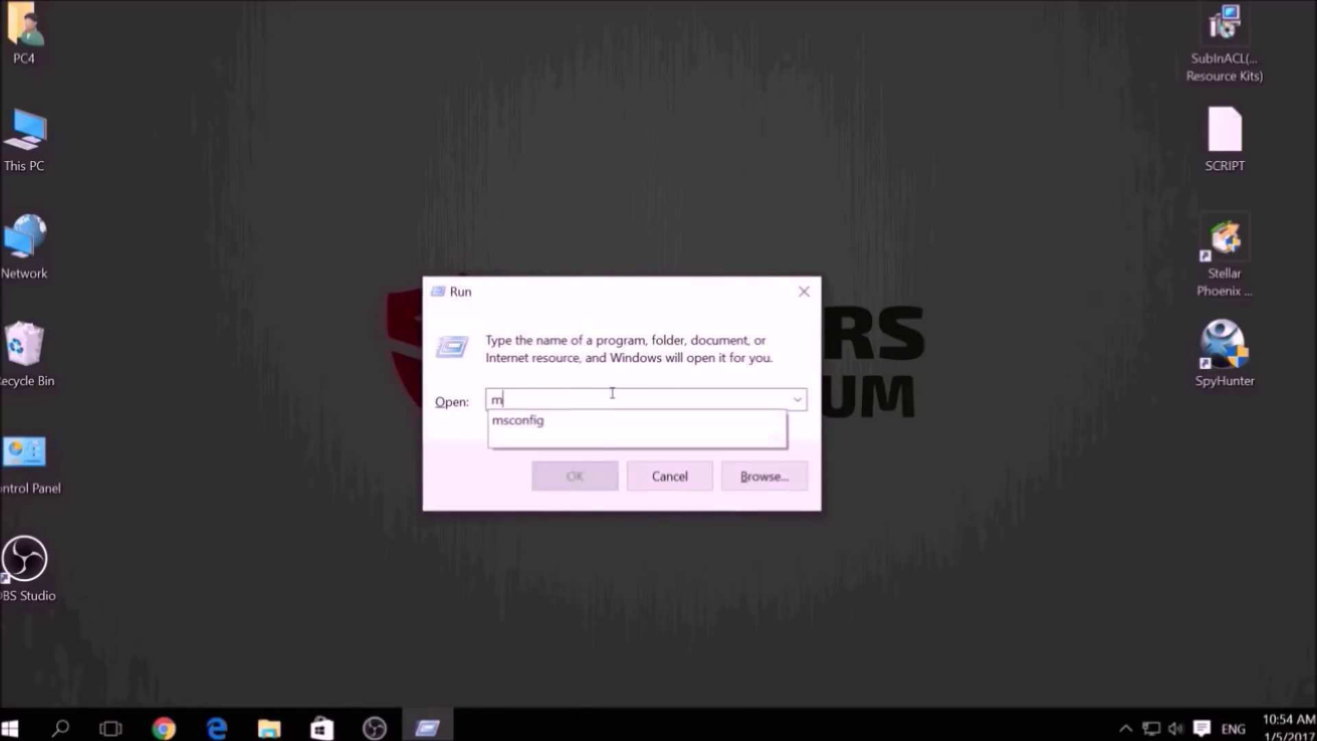
pyautogui.write('sconfig')
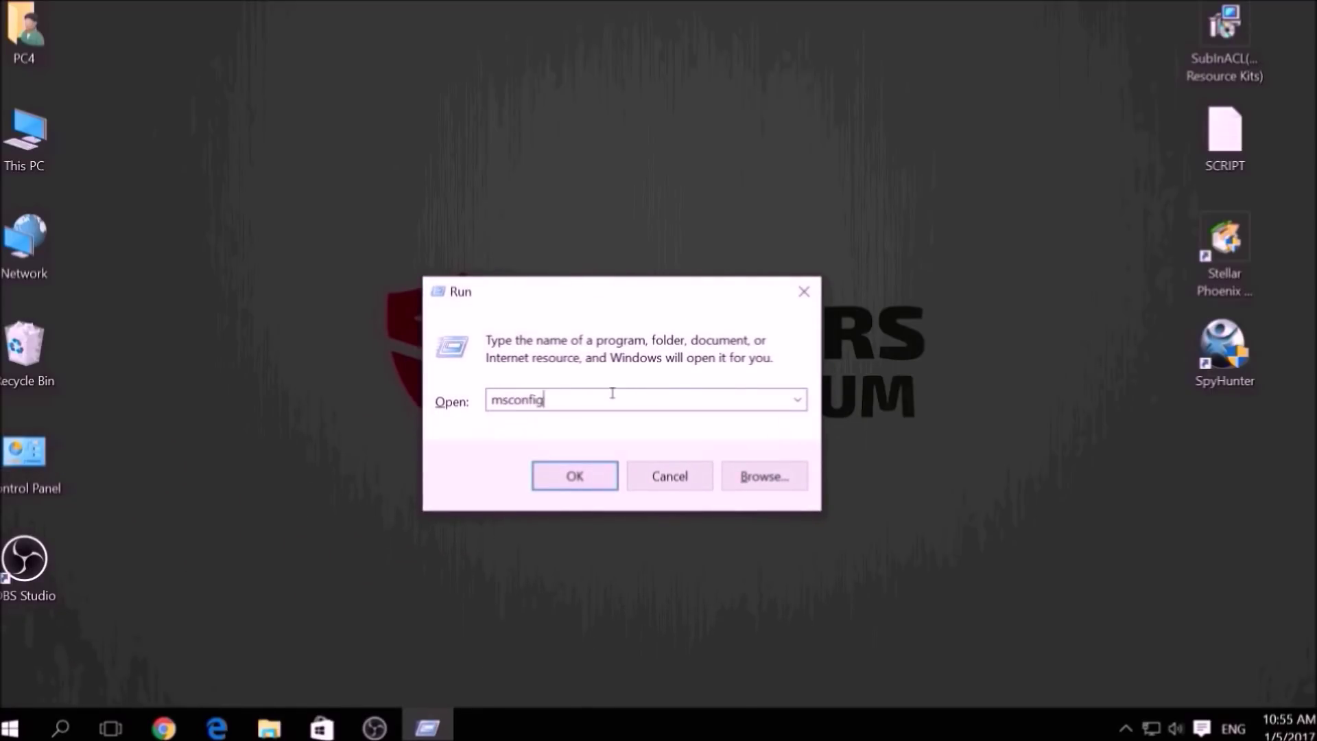
pyautogui.click(575, 469)
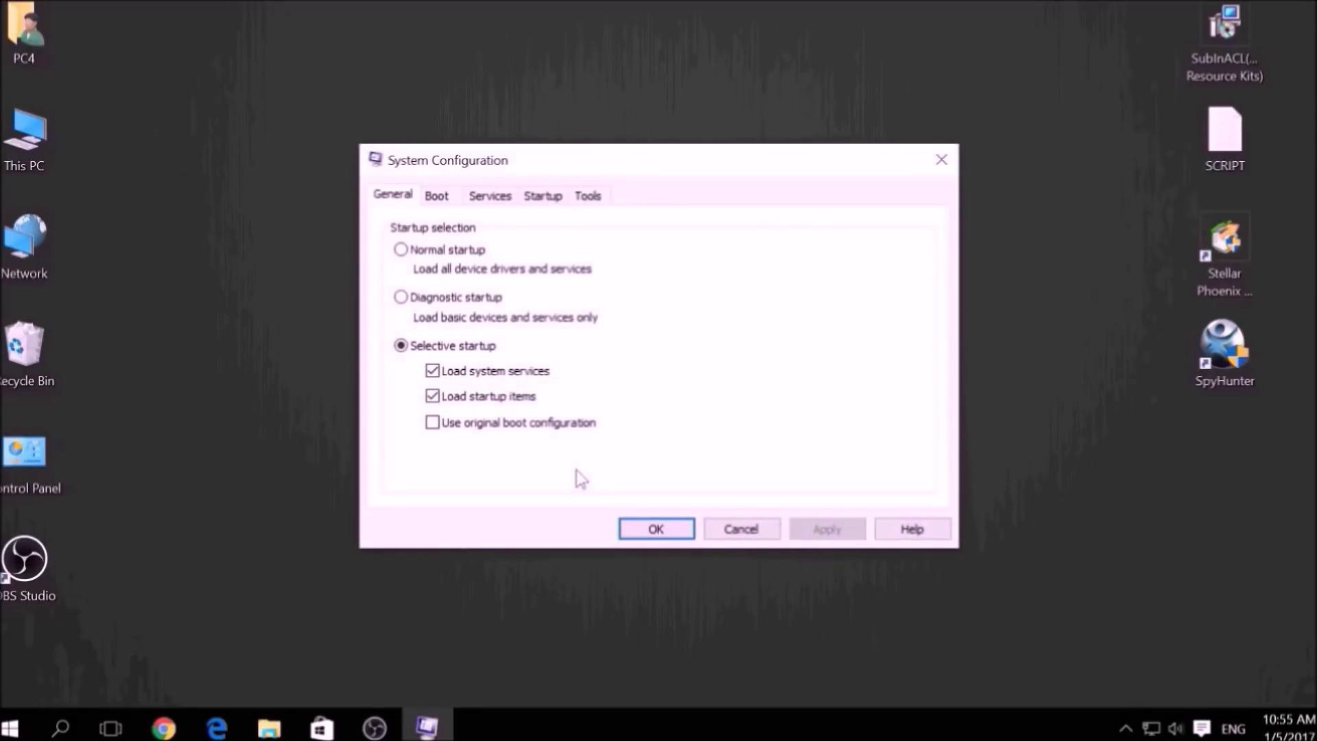
# Step: Enable Safe boot with Network on the Boot tab, apply it, and restart the PC
pyautogui.click(453, 200)
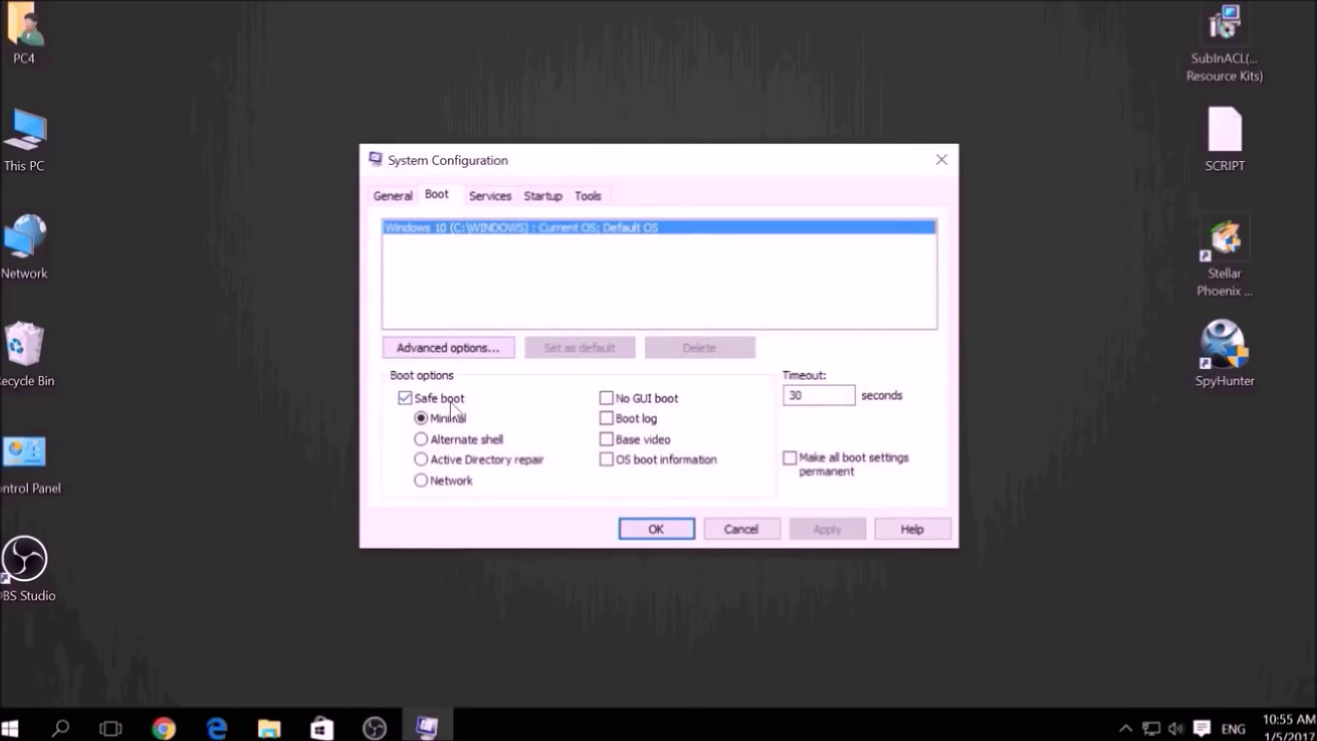
pyautogui.click(455, 484)
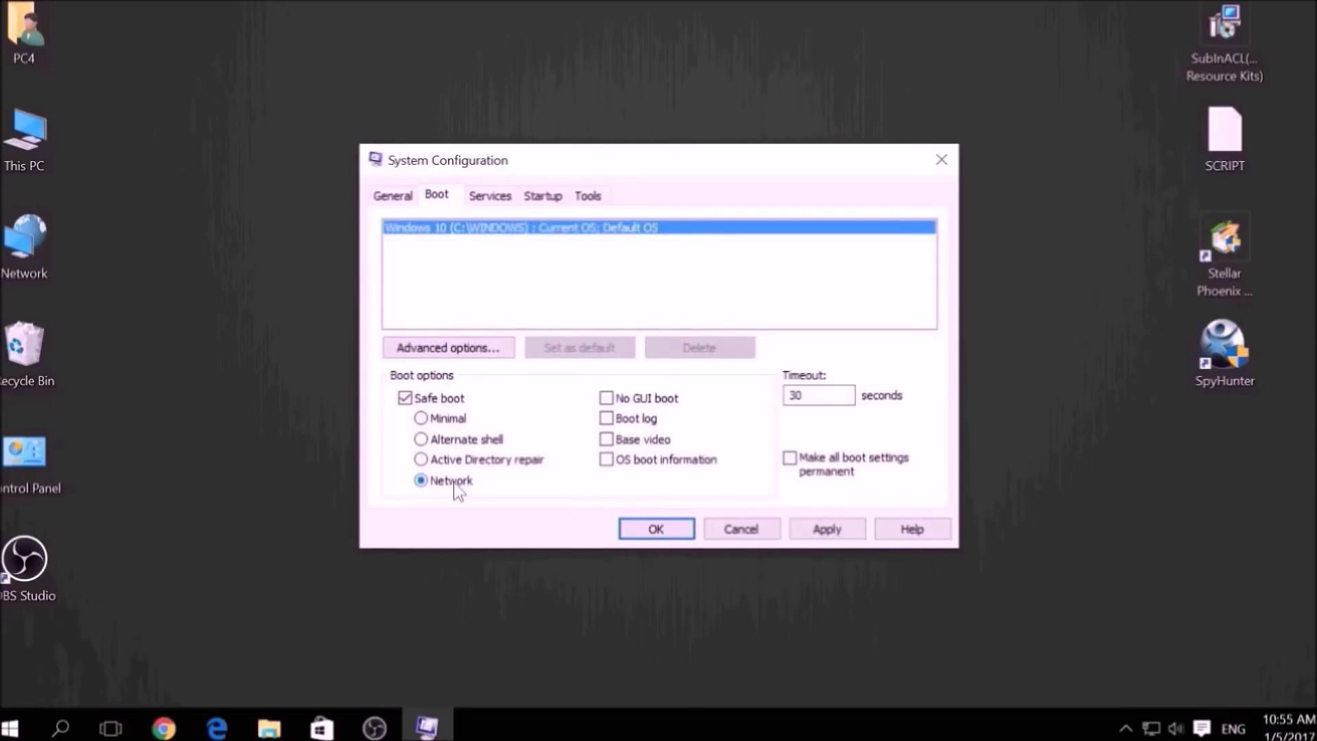
pyautogui.click(794, 523)
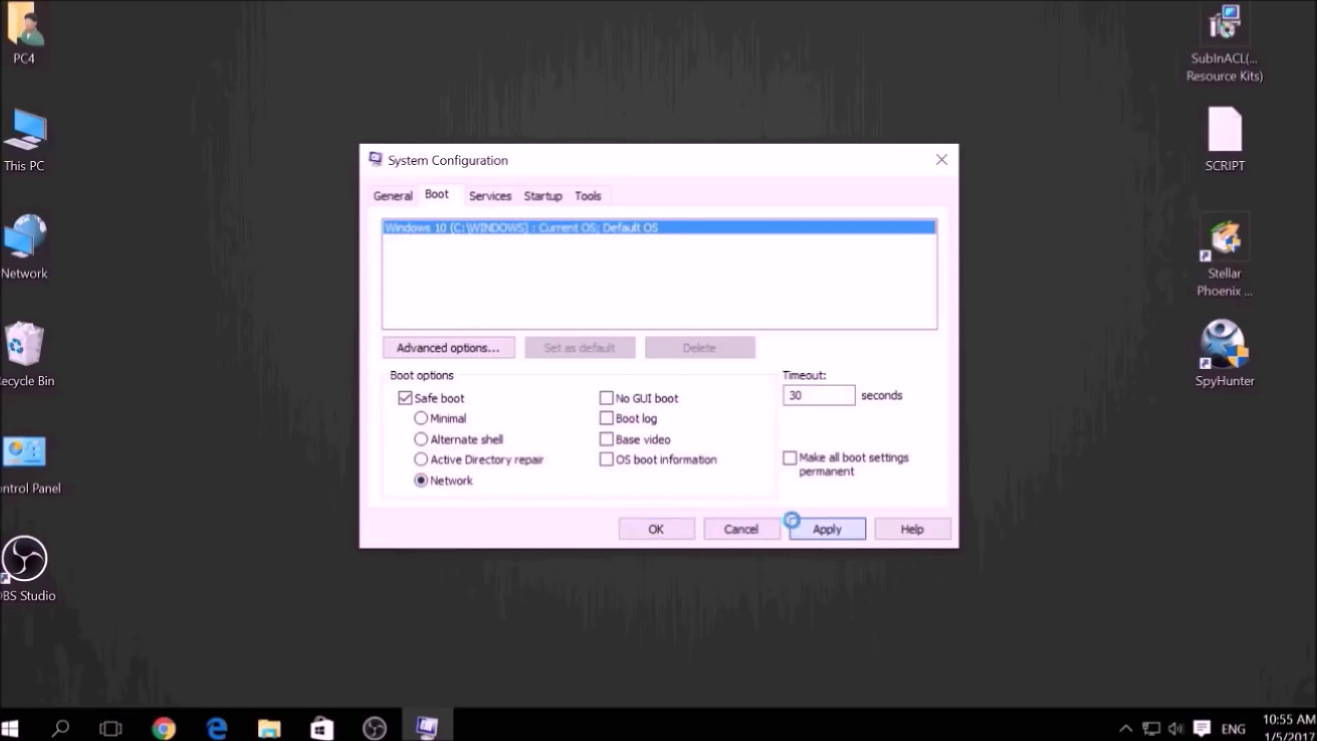
pyautogui.click(639, 530)
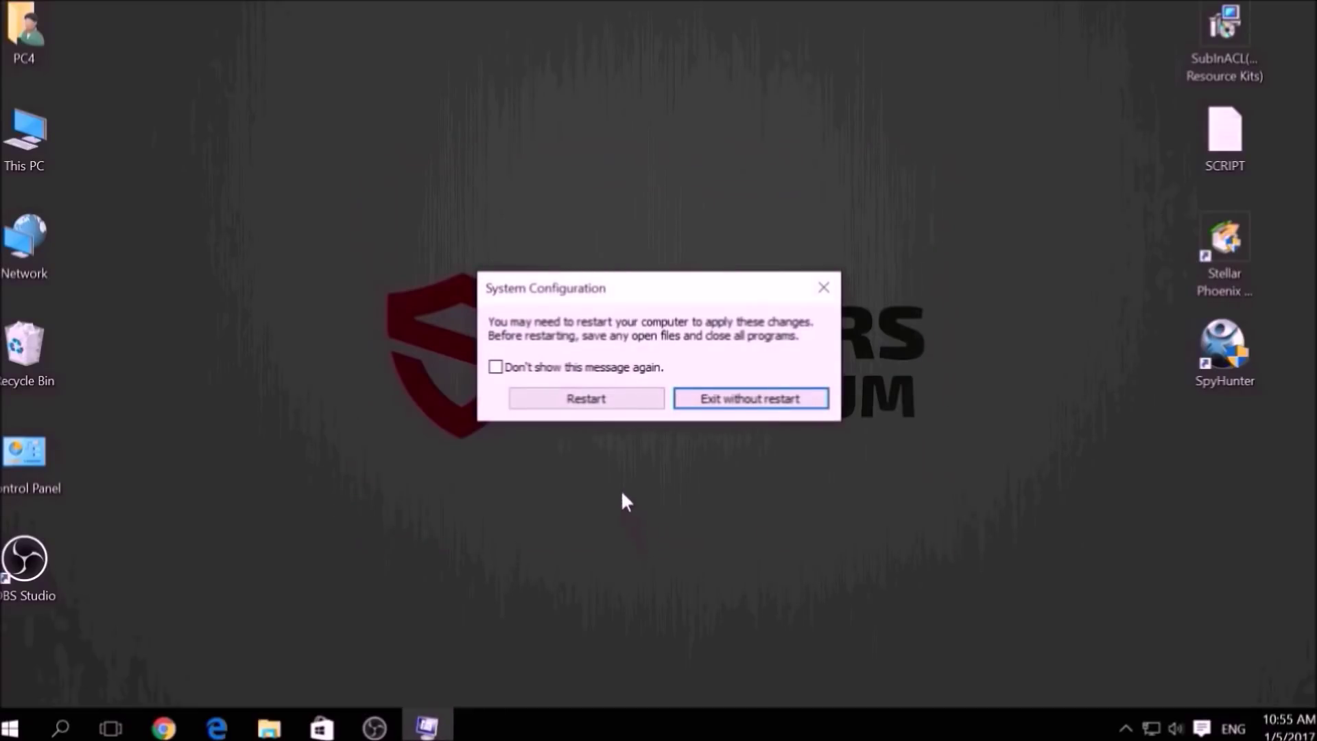
pyautogui.click(594, 402)
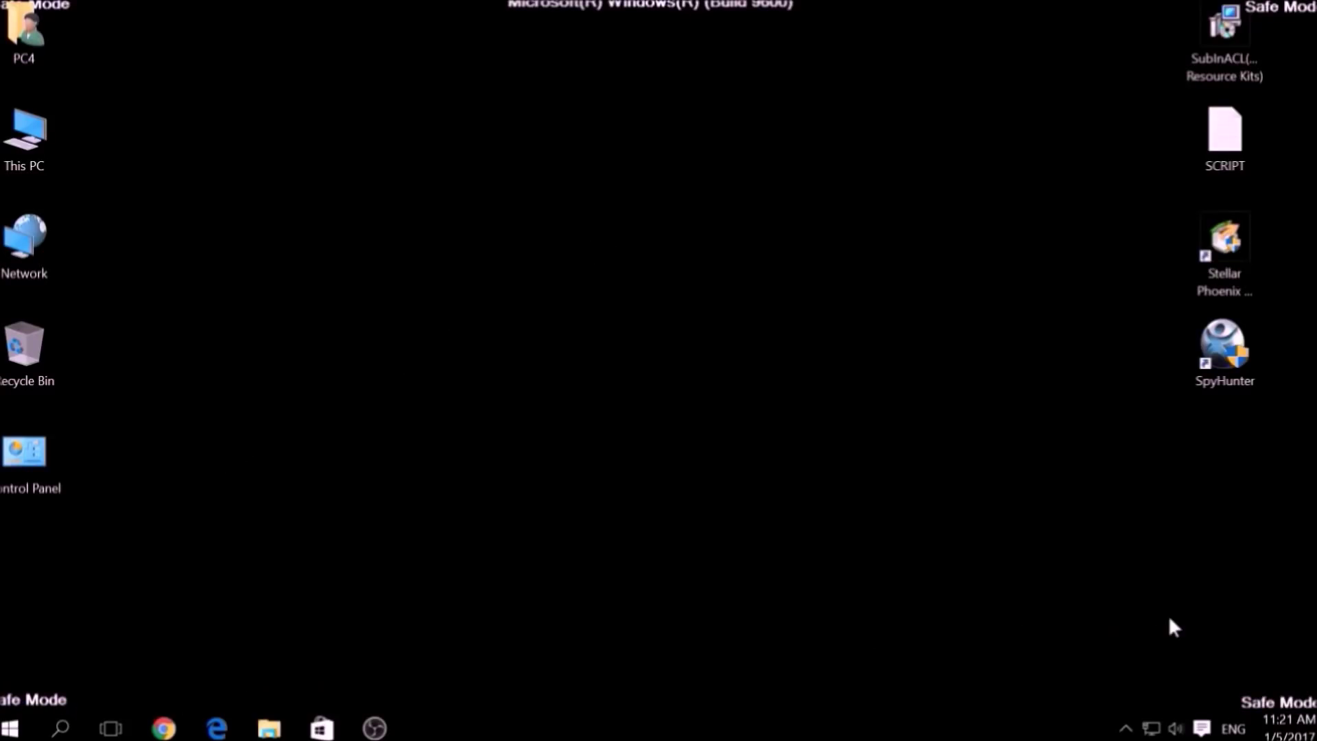
# Step: Open the SCRIPT text file from the desktop in Notepad
pyautogui.moveTo(1209, 647); pyautogui.dragTo(1303, 713)
pyautogui.click(1207, 72)
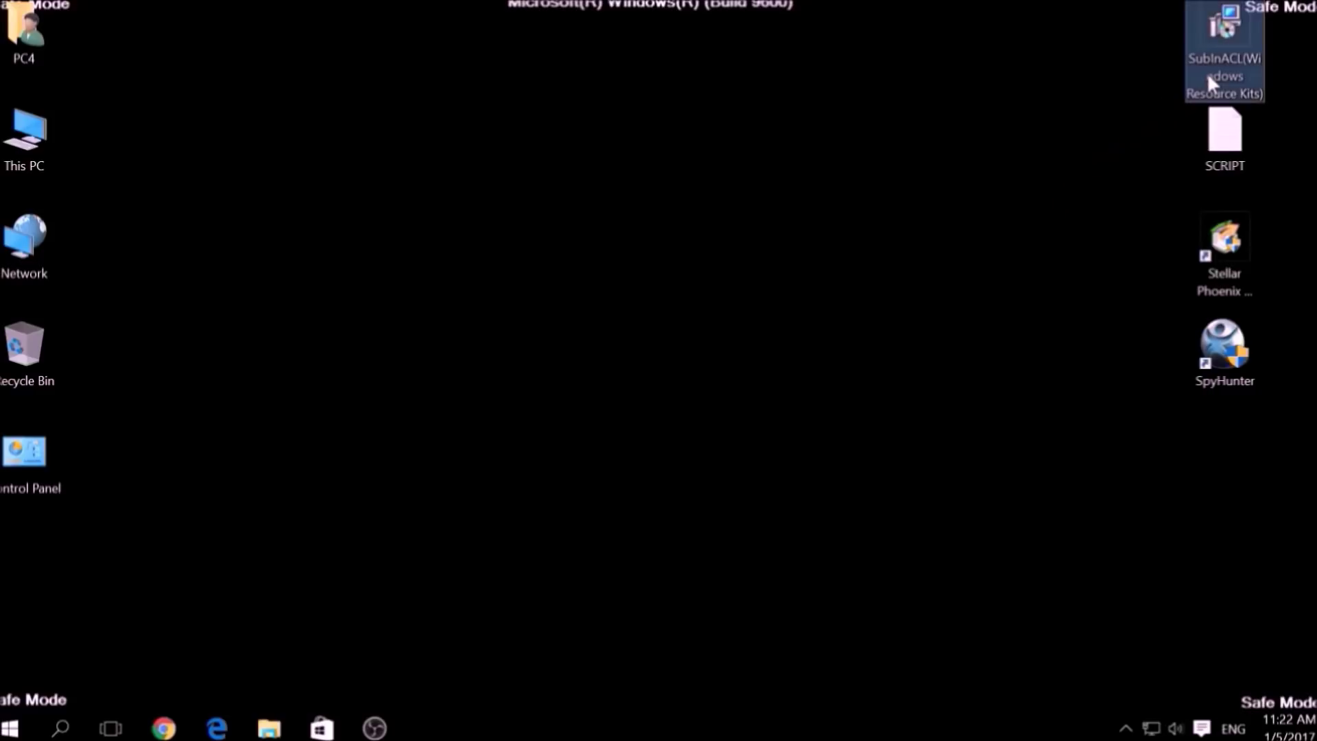
pyautogui.doubleClick(1227, 130)
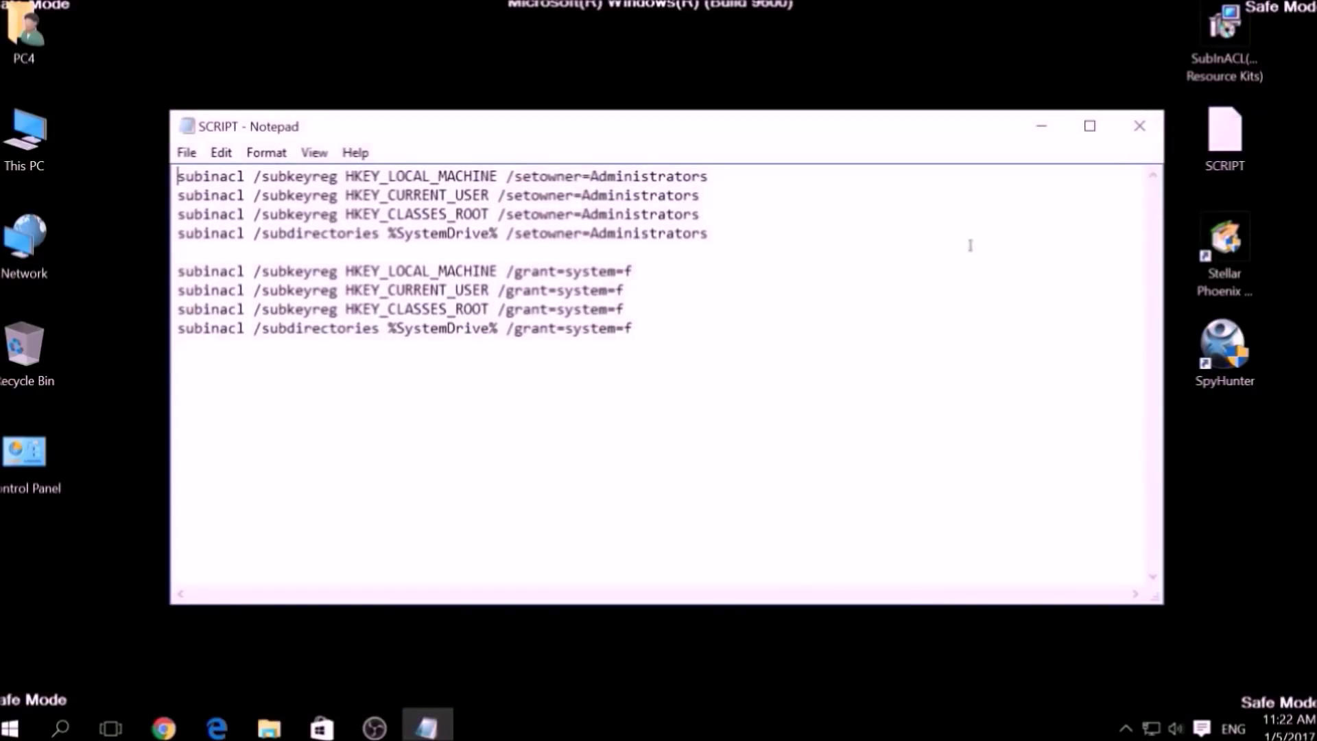
# Step: Copy all the subinacl commands in SCRIPT, then minimize Notepad
pyautogui.keyDown('shift'); pyautogui.click(631, 328); pyautogui.keyUp('shift')
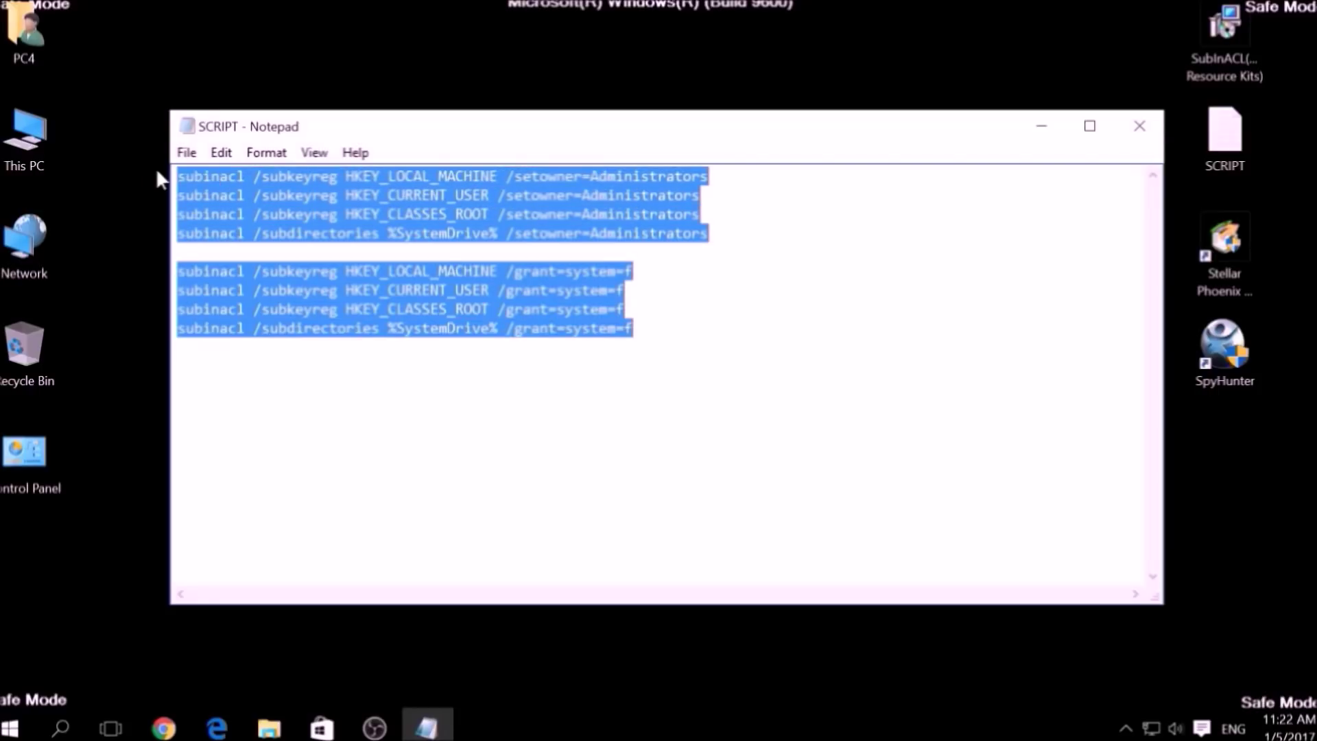
pyautogui.rightClick(348, 188)
pyautogui.click(386, 256)
pyautogui.click(395, 233)
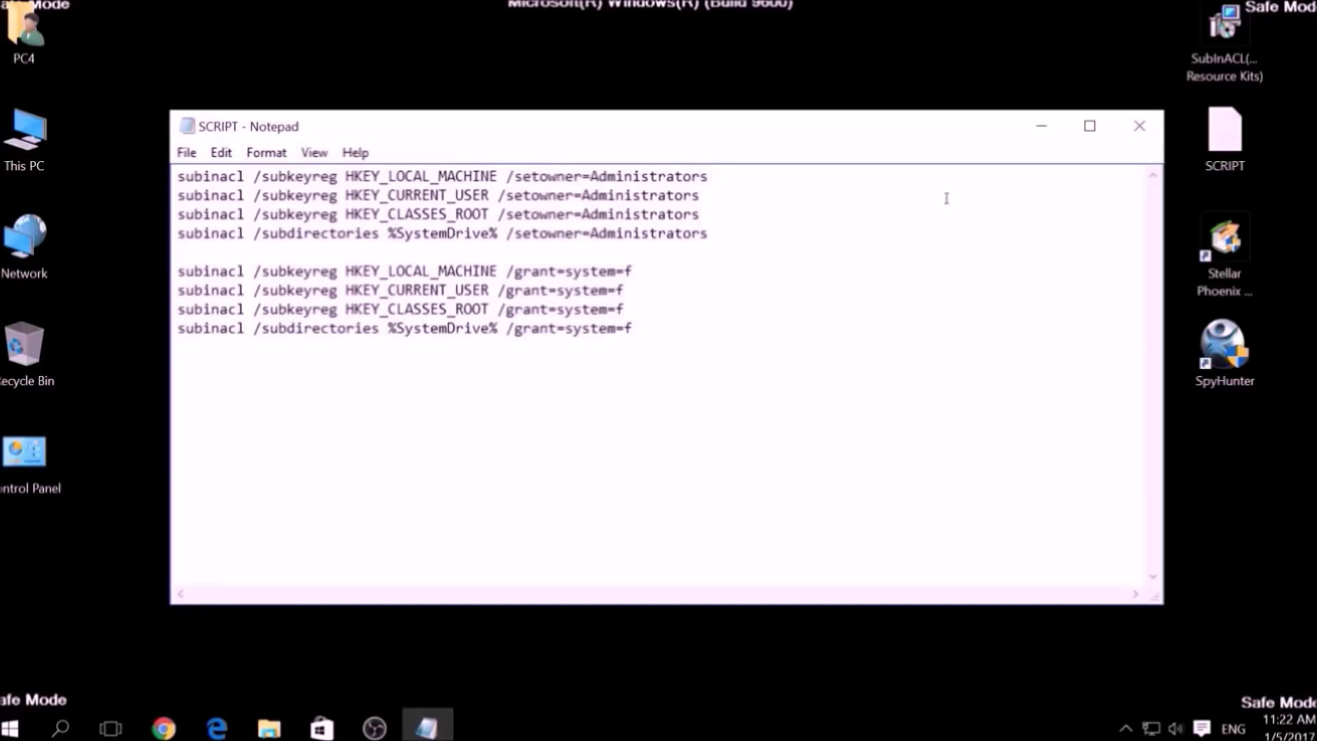
pyautogui.click(1052, 134)
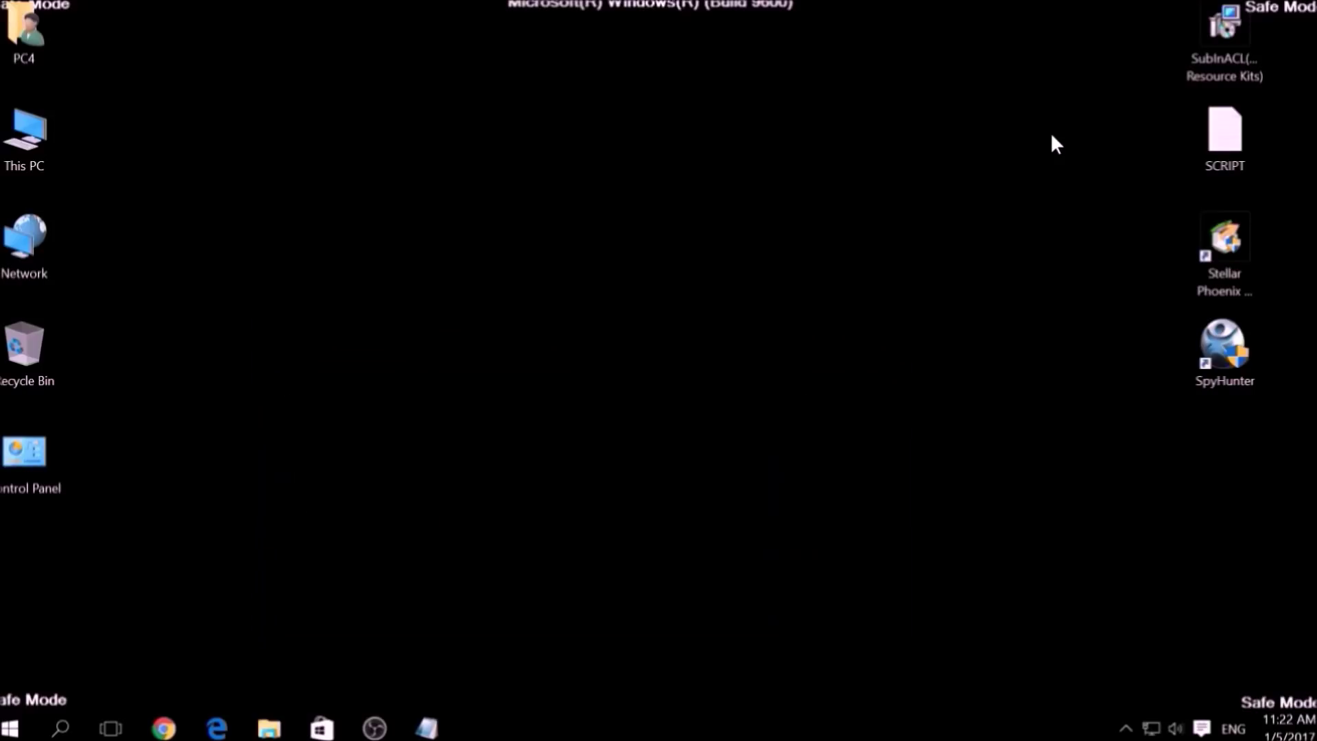
# Step: Run the SubInACL installer, accept the licence, and install to the default Tools folder
pyautogui.click(1211, 76)
pyautogui.doubleClick(1209, 72)
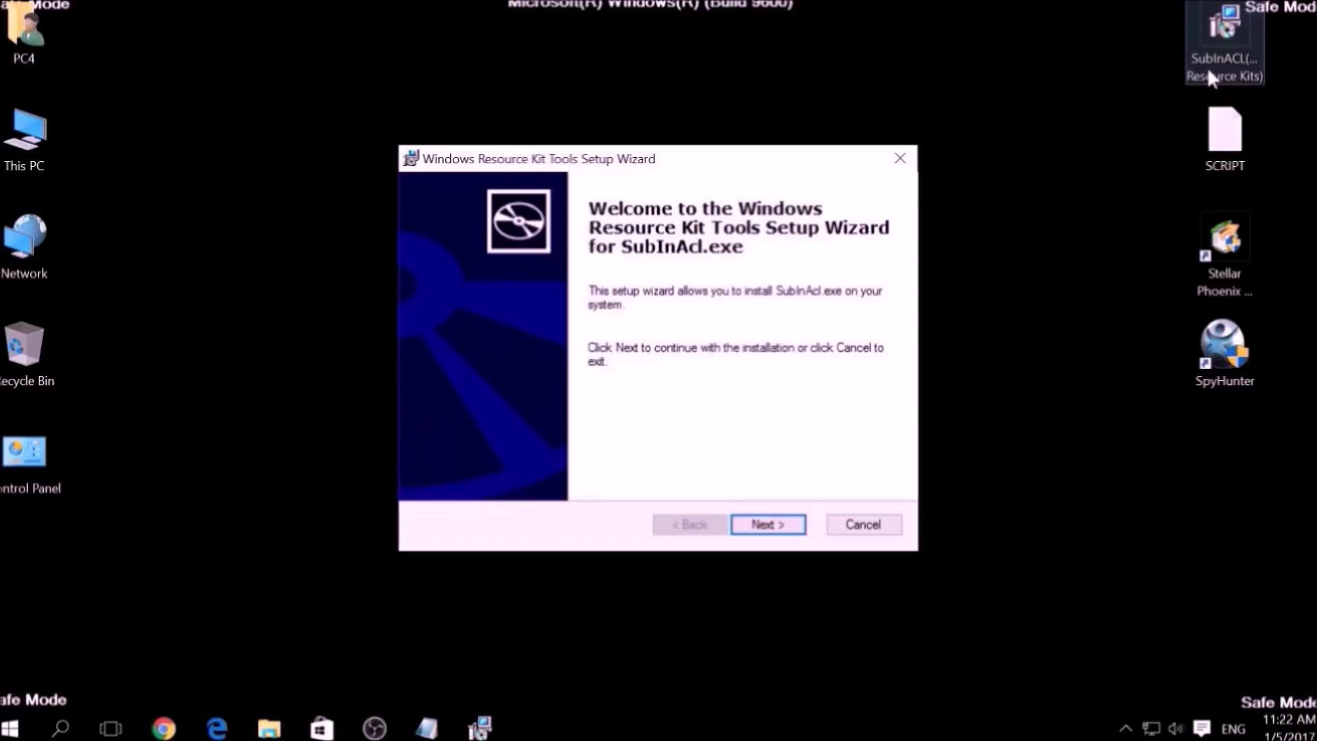
pyautogui.click(767, 525)
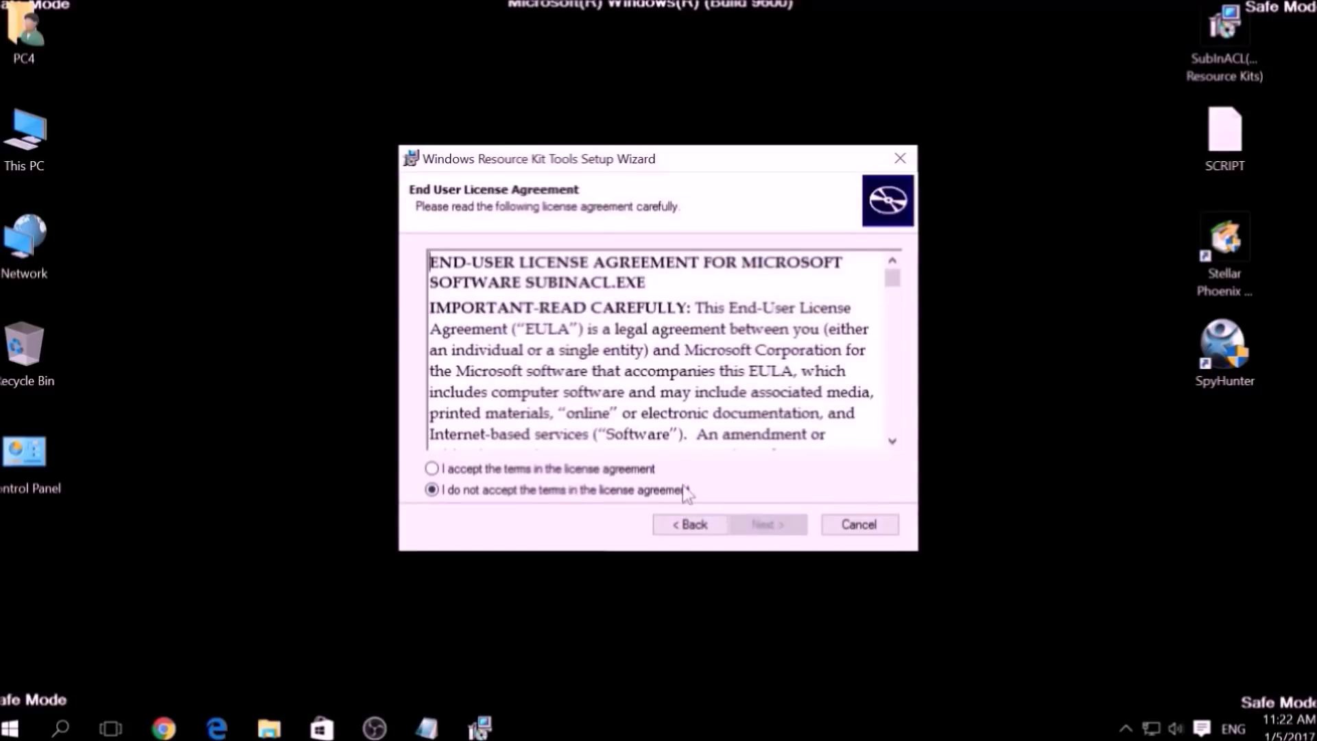
pyautogui.click(650, 468)
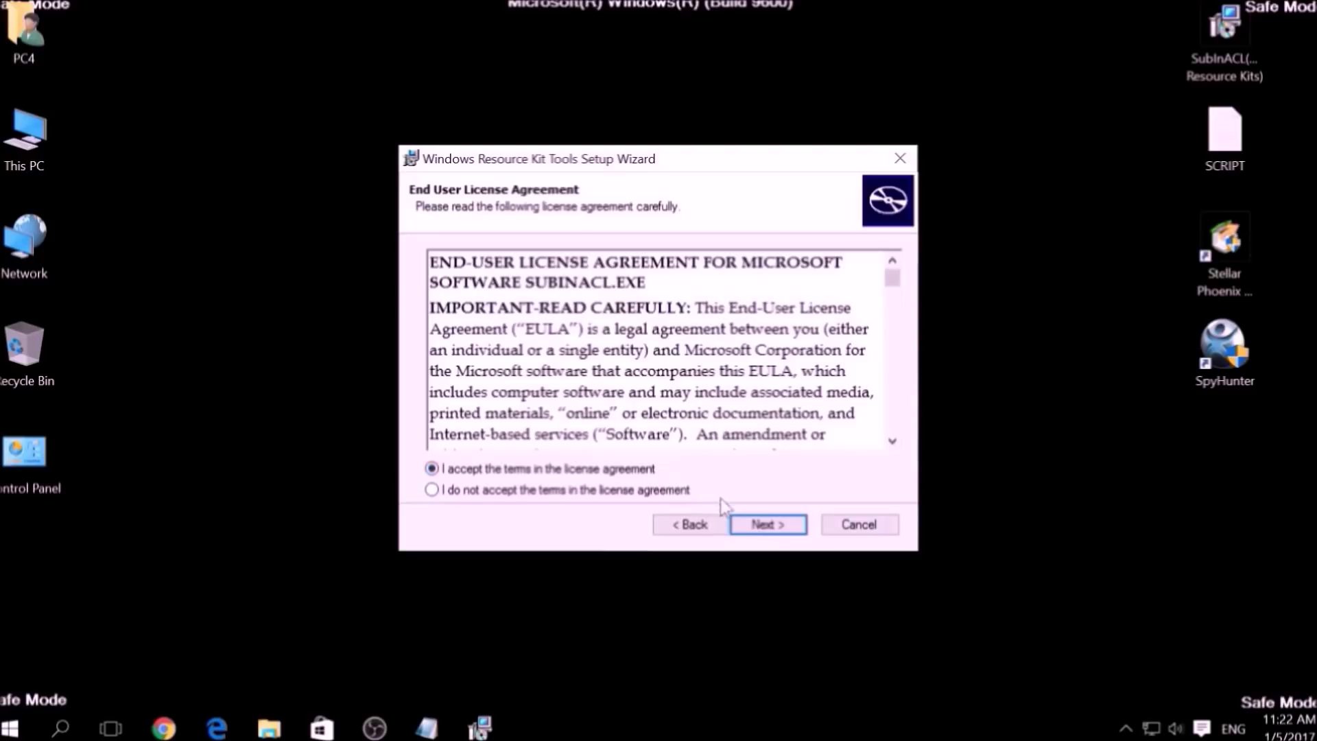
pyautogui.click(750, 525)
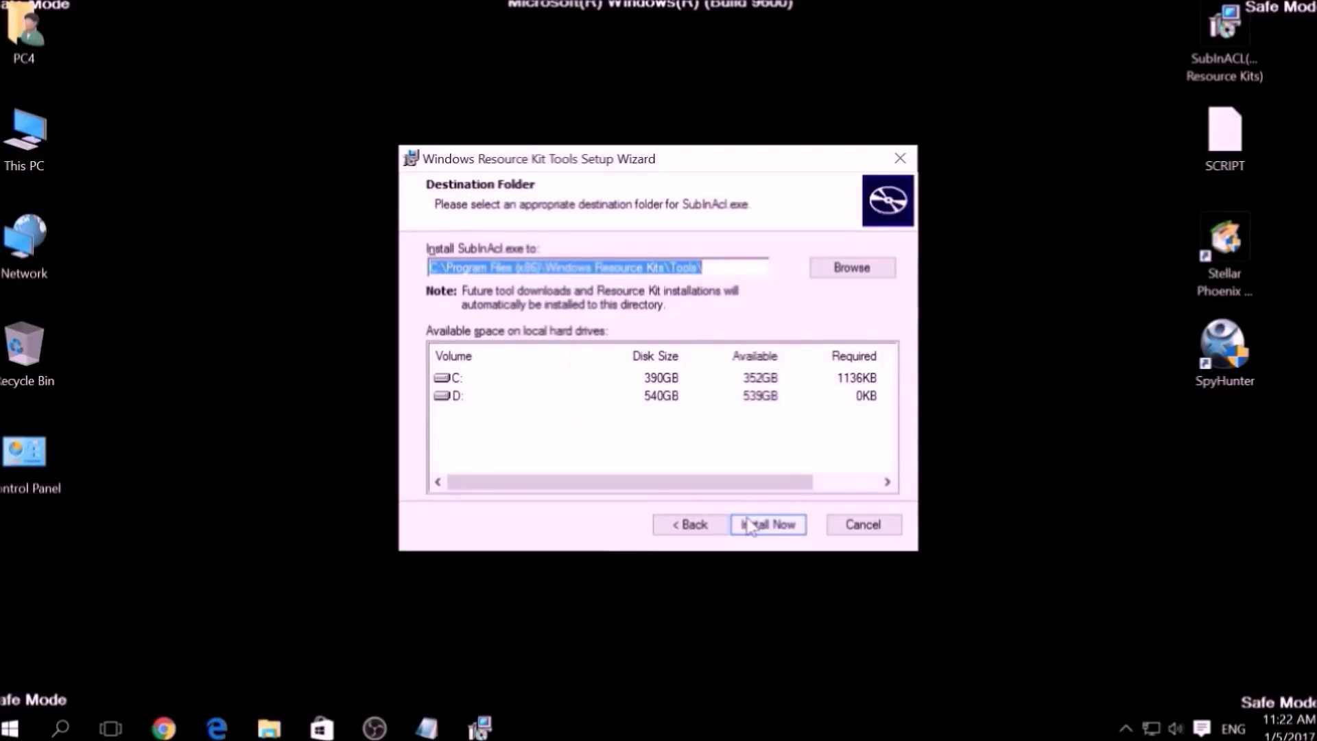
pyautogui.click(750, 526)
pyautogui.click(758, 522)
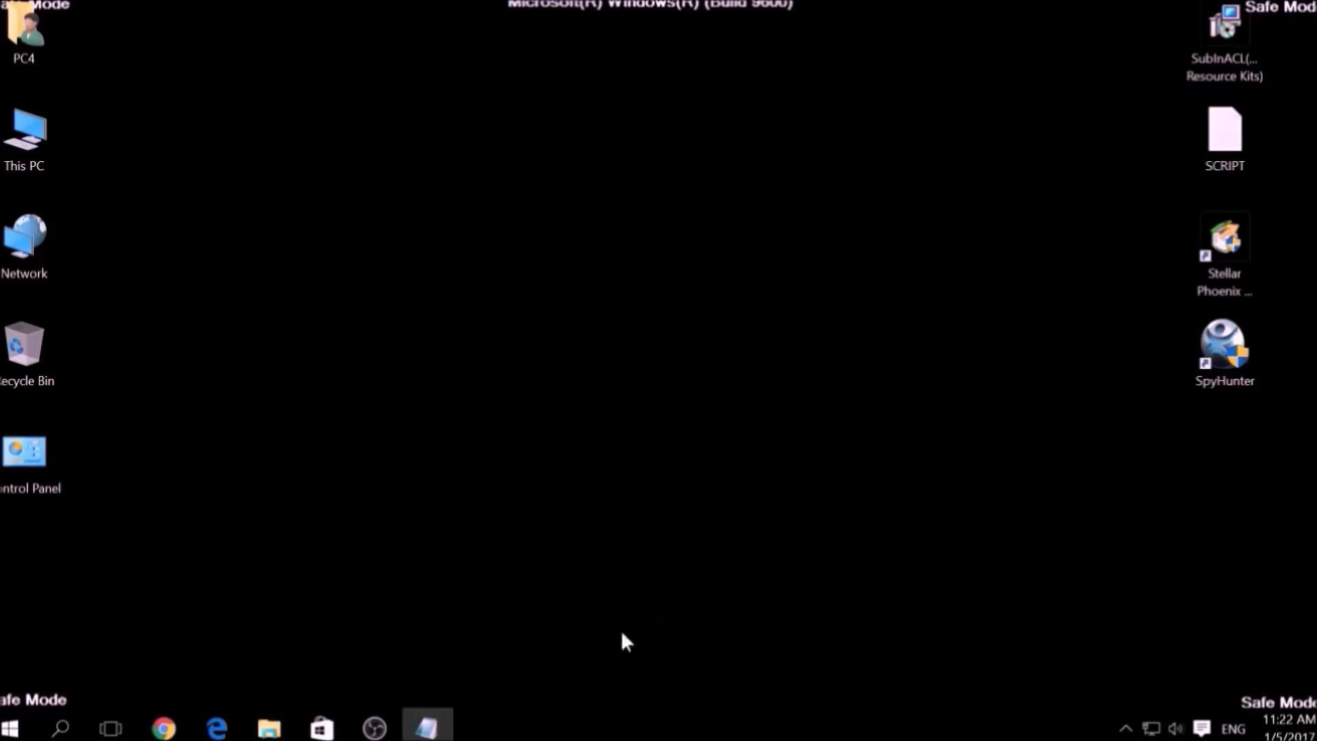
# Step: Save the subinacl commands to the Desktop as FIX.BAT with Save as type All Files
pyautogui.click(440, 713)
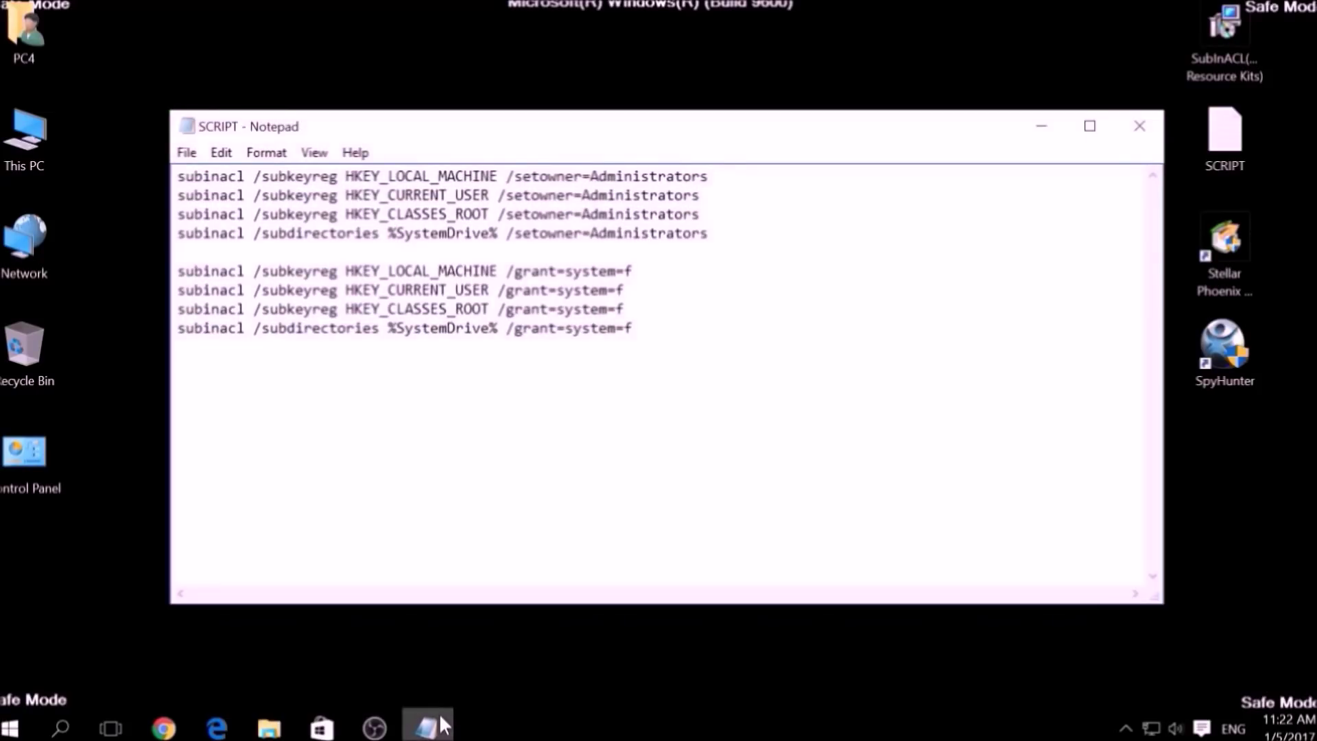
pyautogui.moveTo(632, 328); pyautogui.dragTo(164, 170)
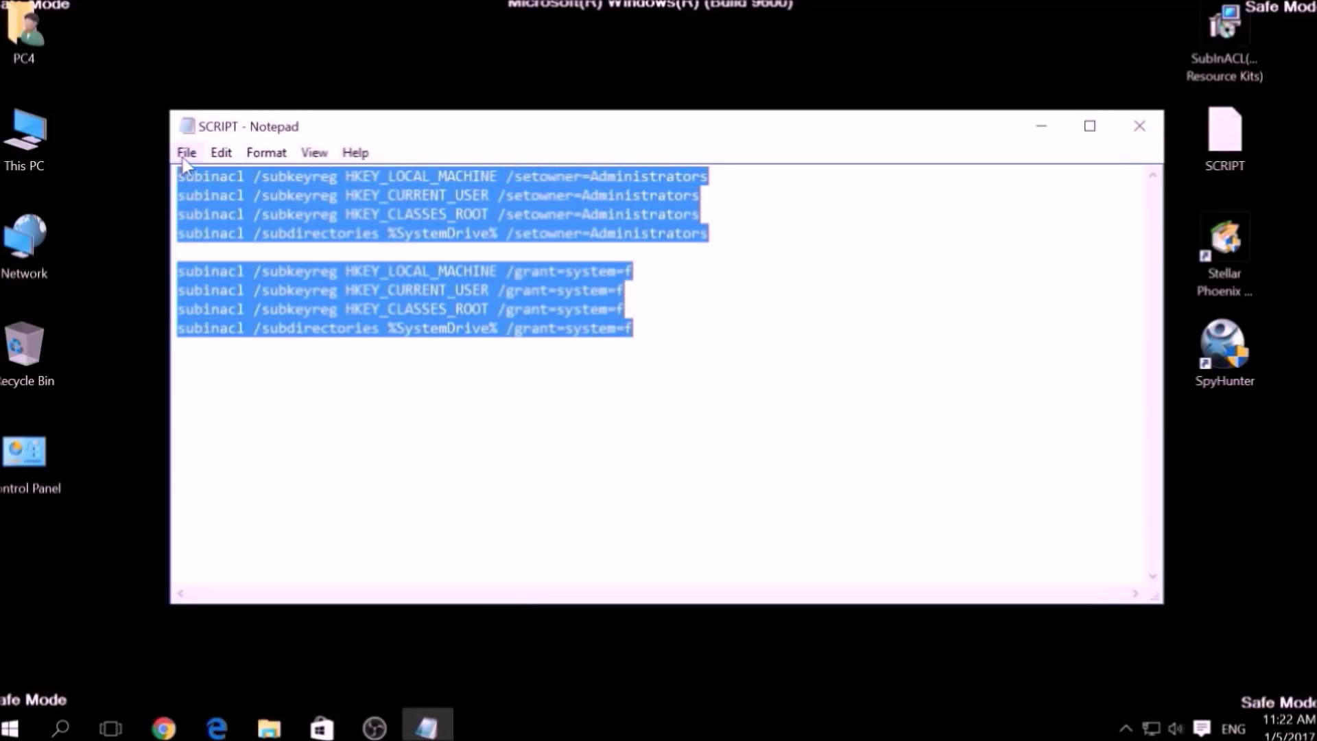
pyautogui.click(182, 158)
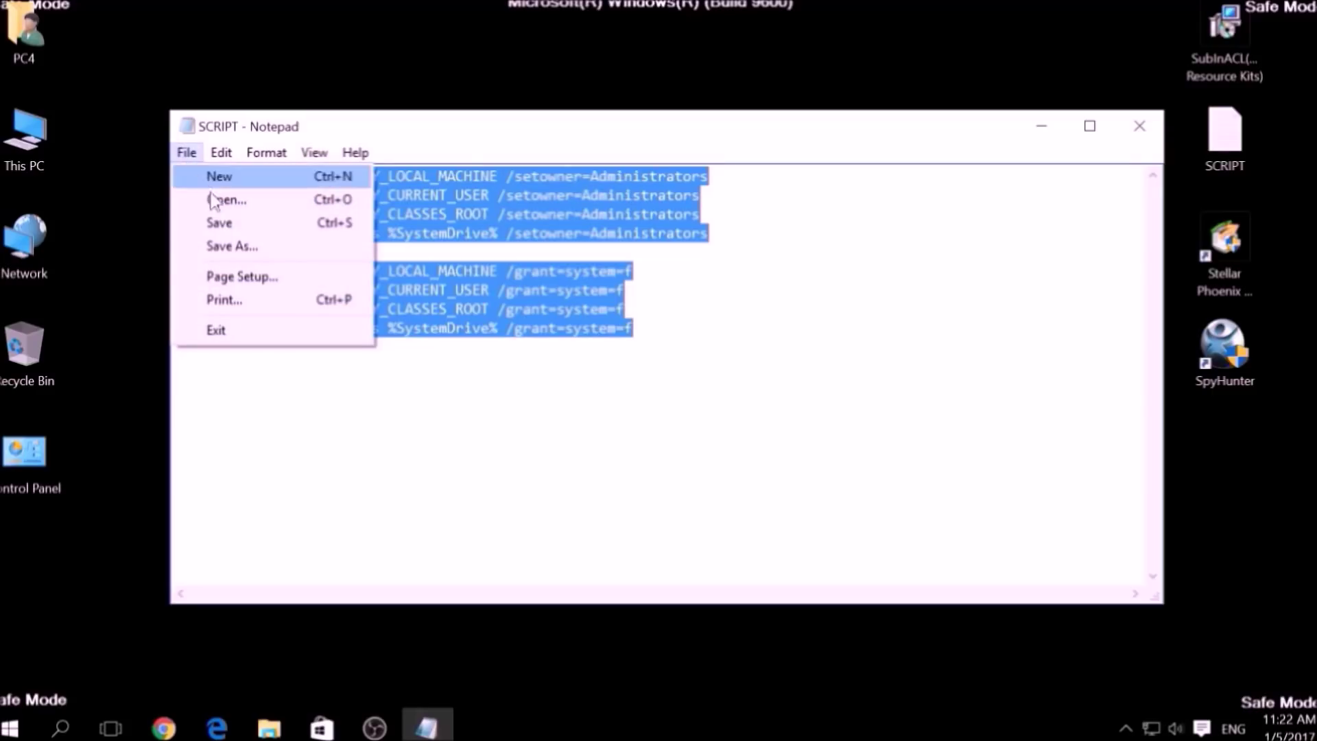
pyautogui.click(236, 245)
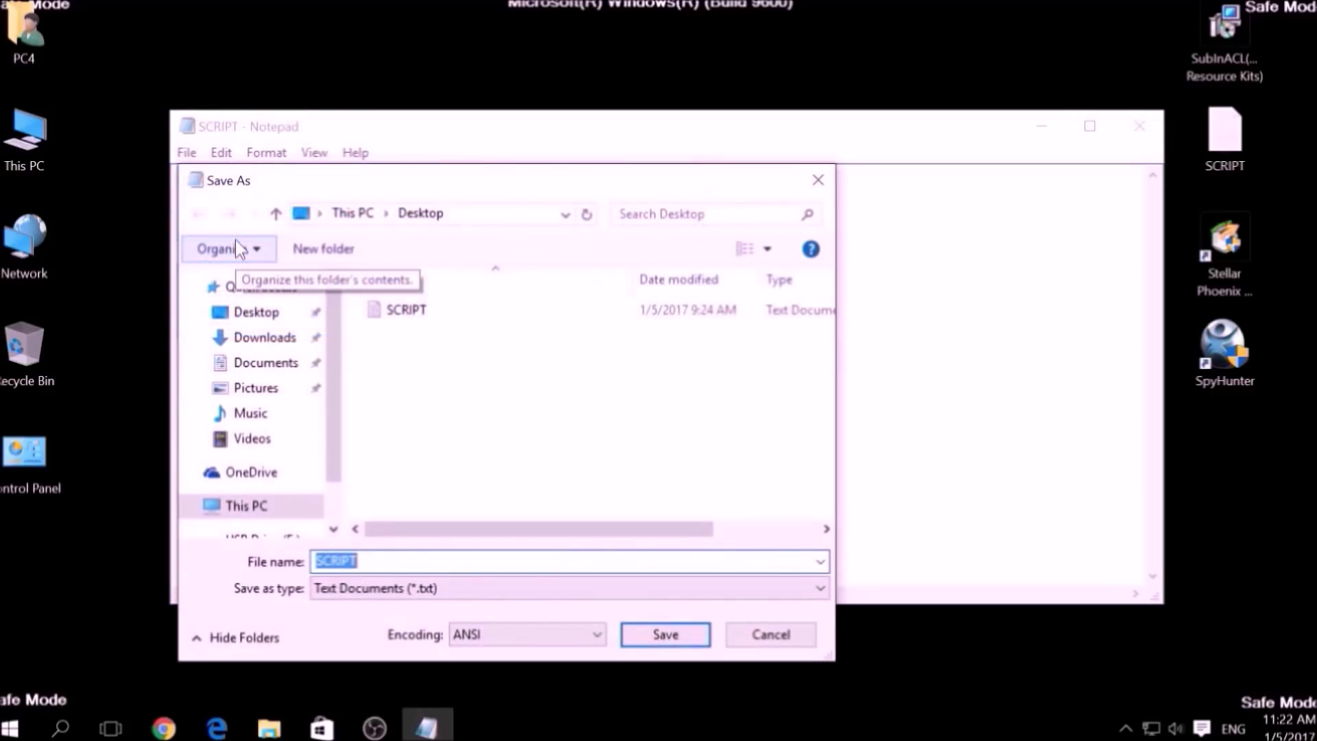
pyautogui.click(251, 318)
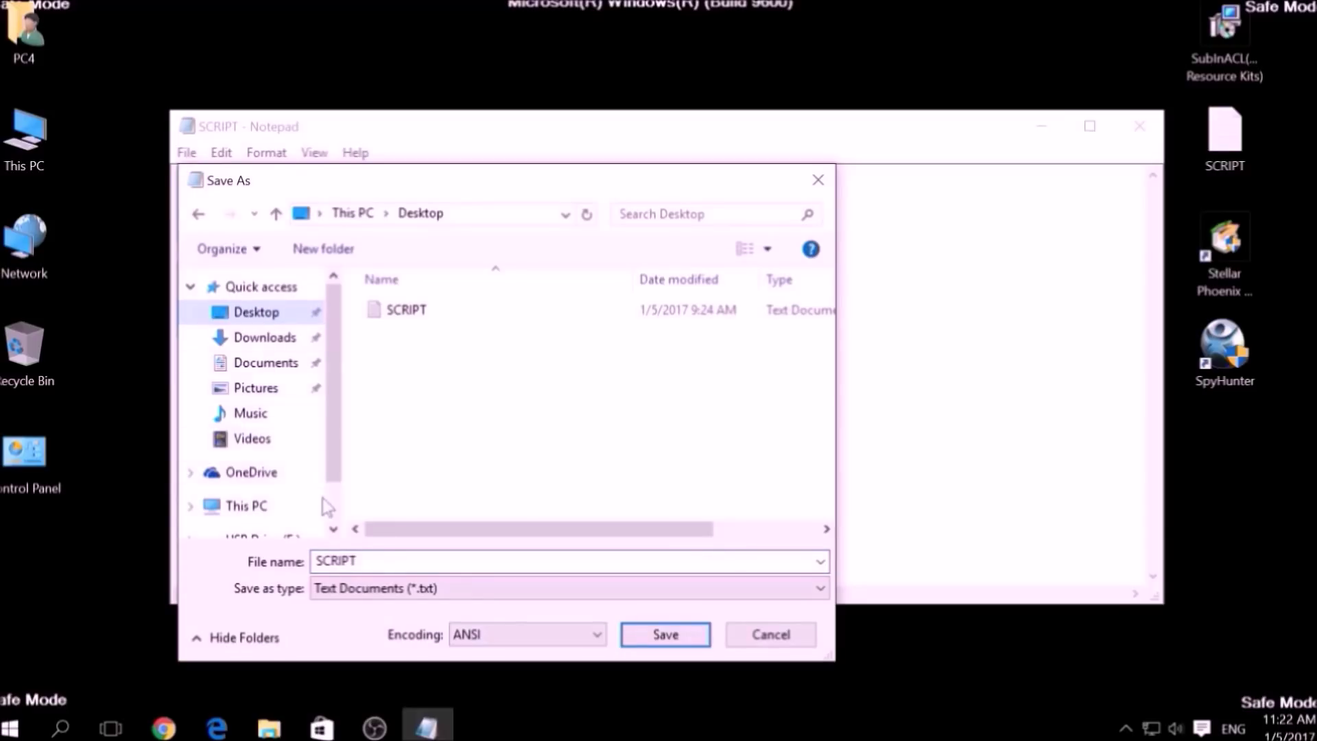
pyautogui.doubleClick(355, 561)
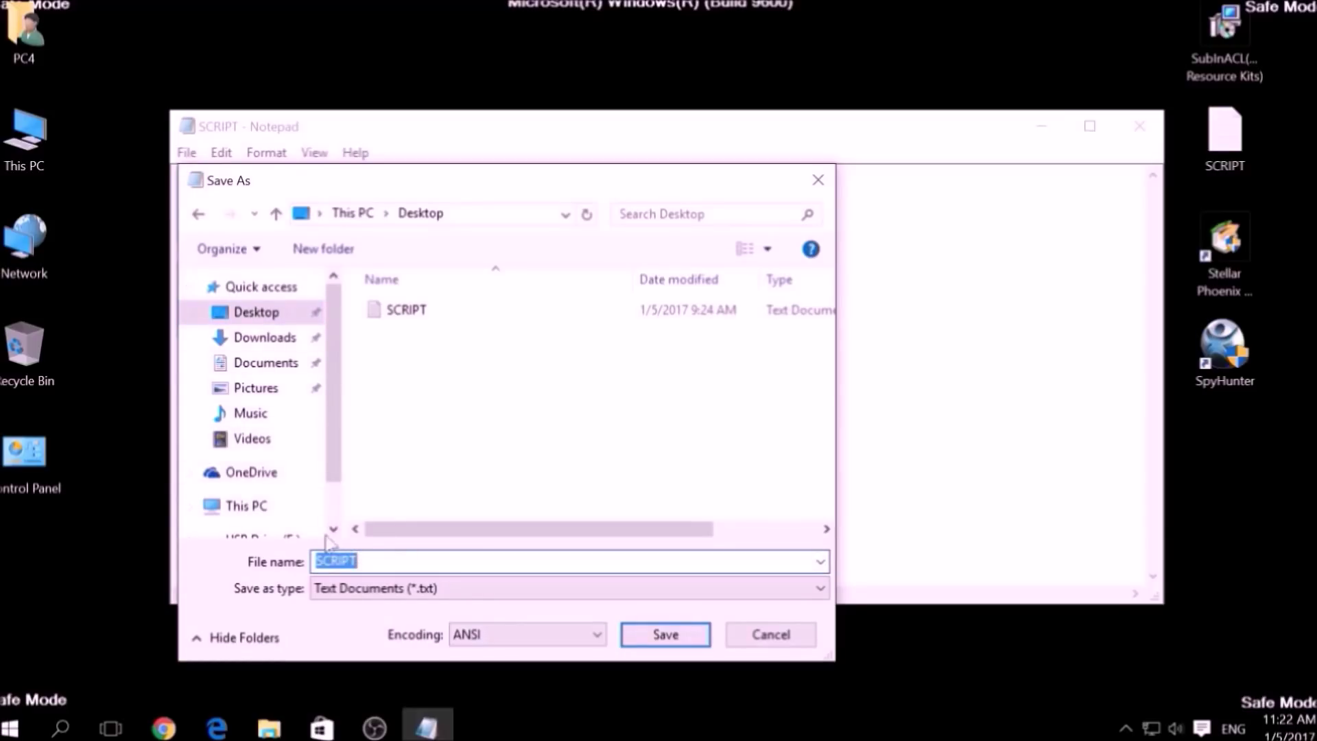
pyautogui.write('FIX.BAT')
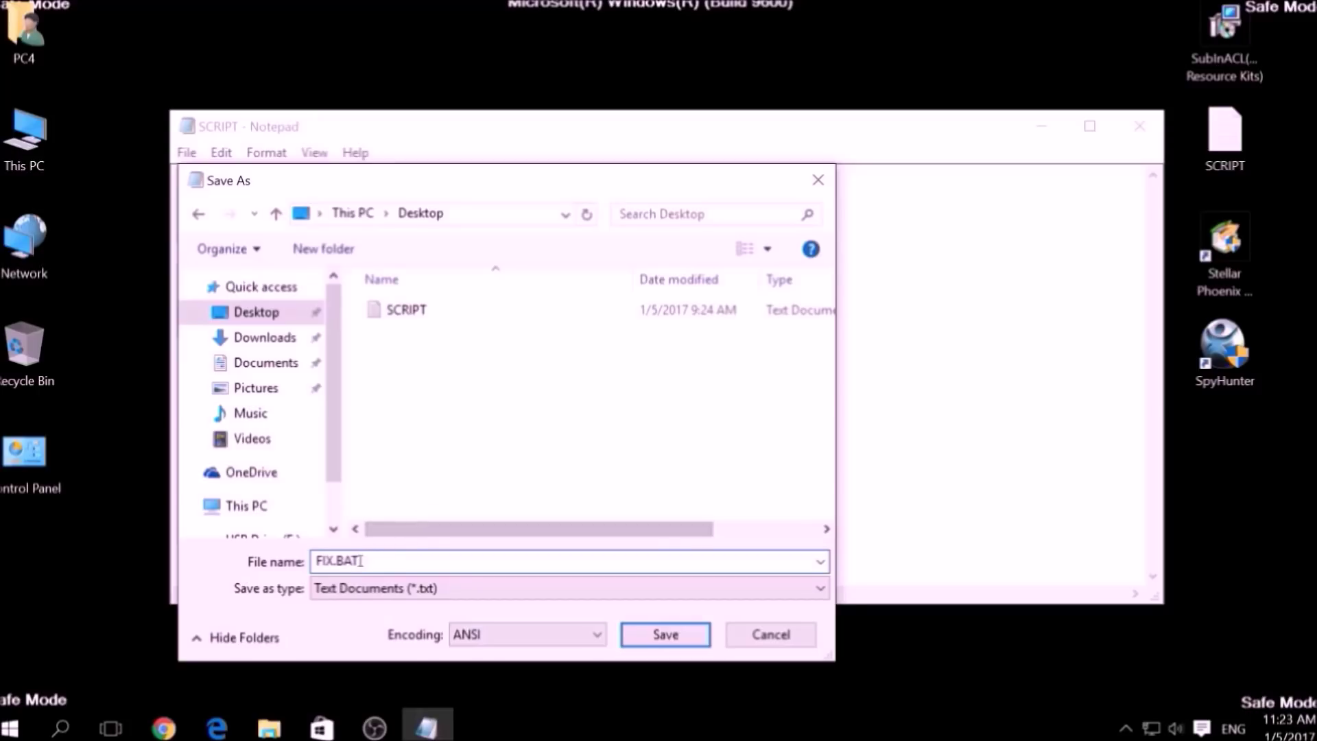
pyautogui.hotkey('shift', 'Left')
pyautogui.hotkey('shift', 'Left')
pyautogui.hotkey('shift', 'Left')
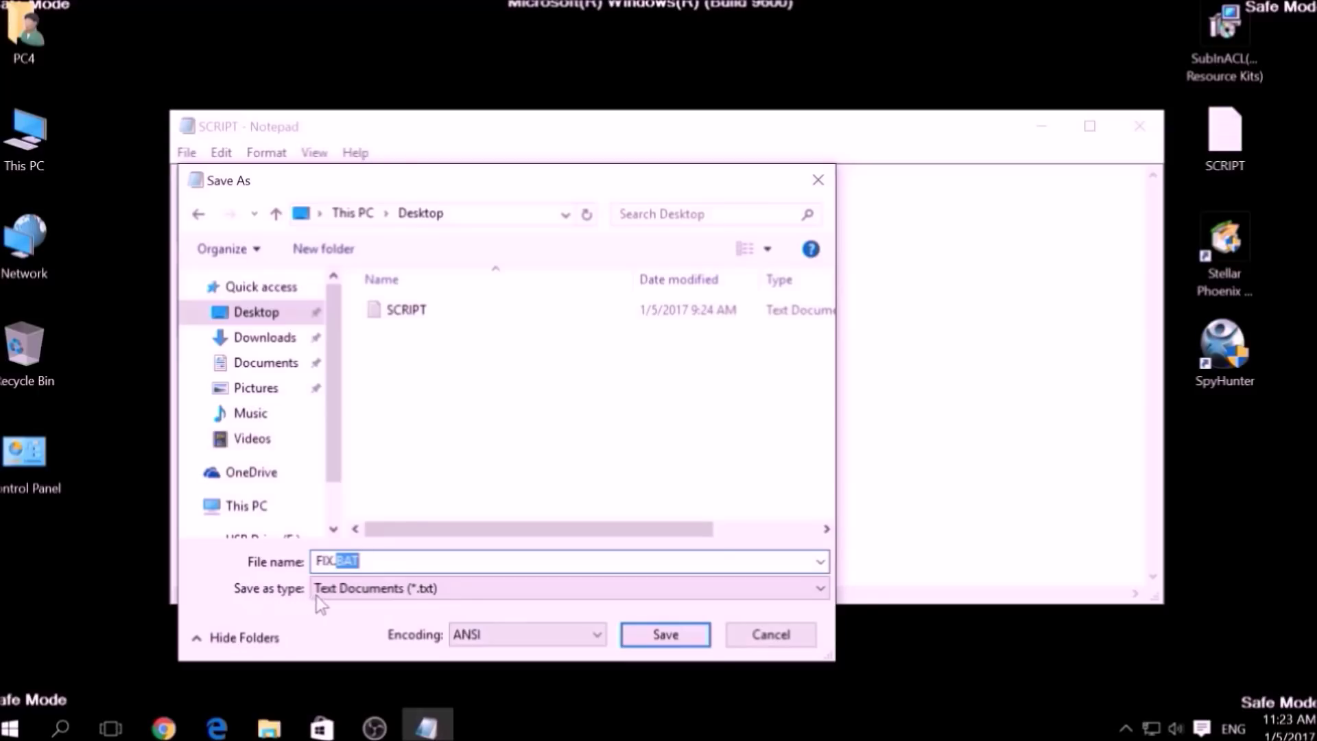
pyautogui.click(347, 595)
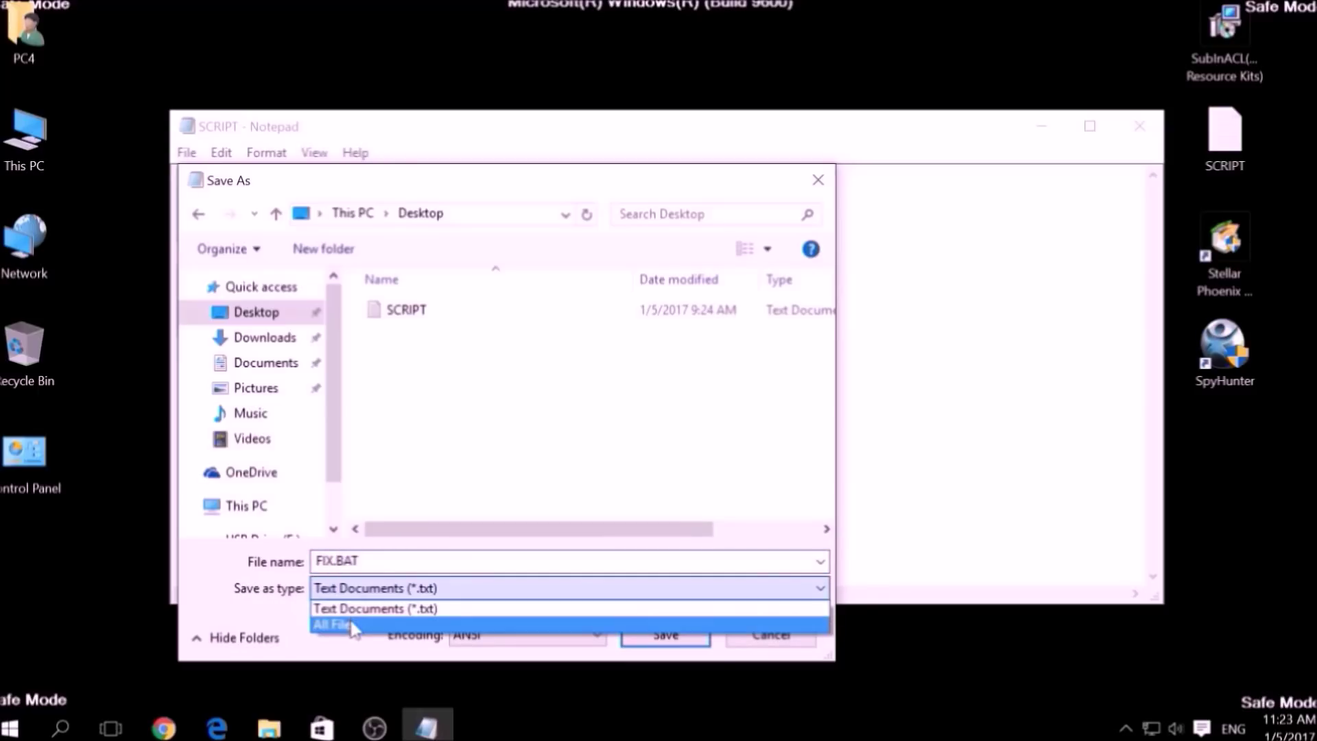
pyautogui.click(354, 625)
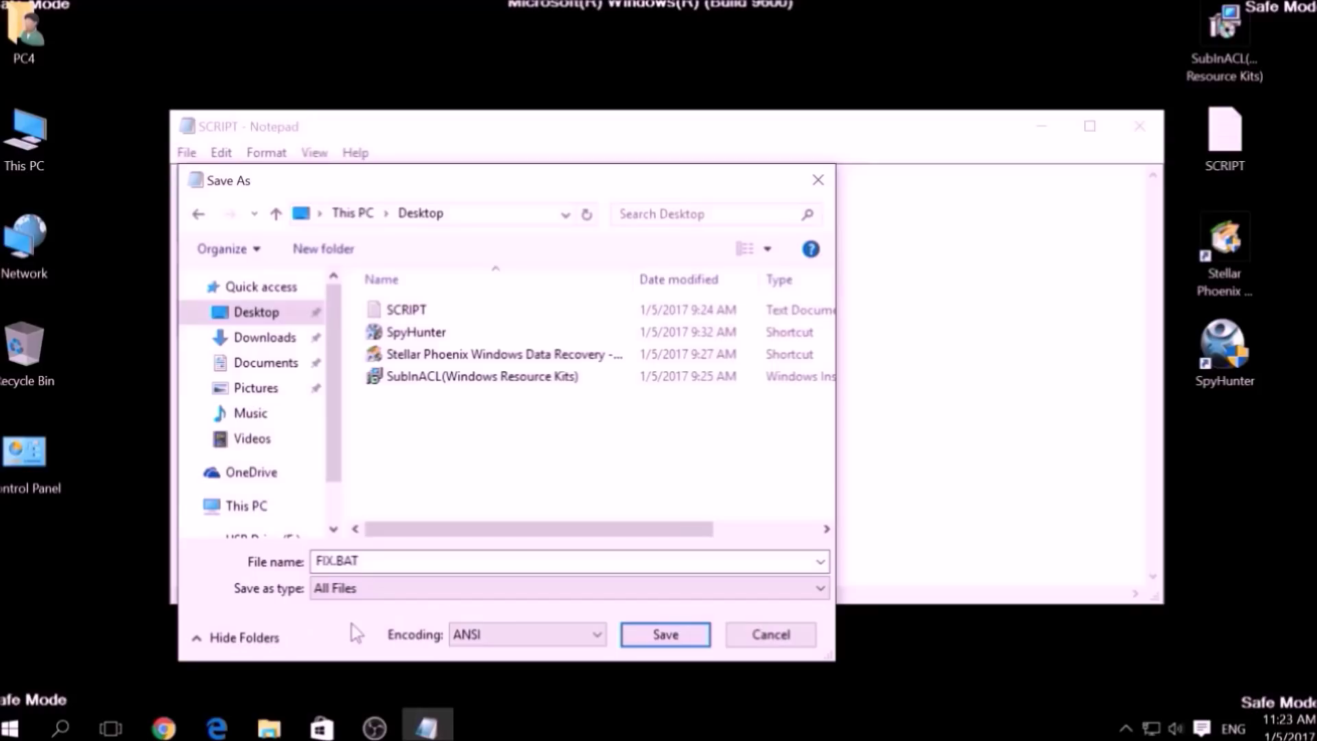
pyautogui.click(649, 633)
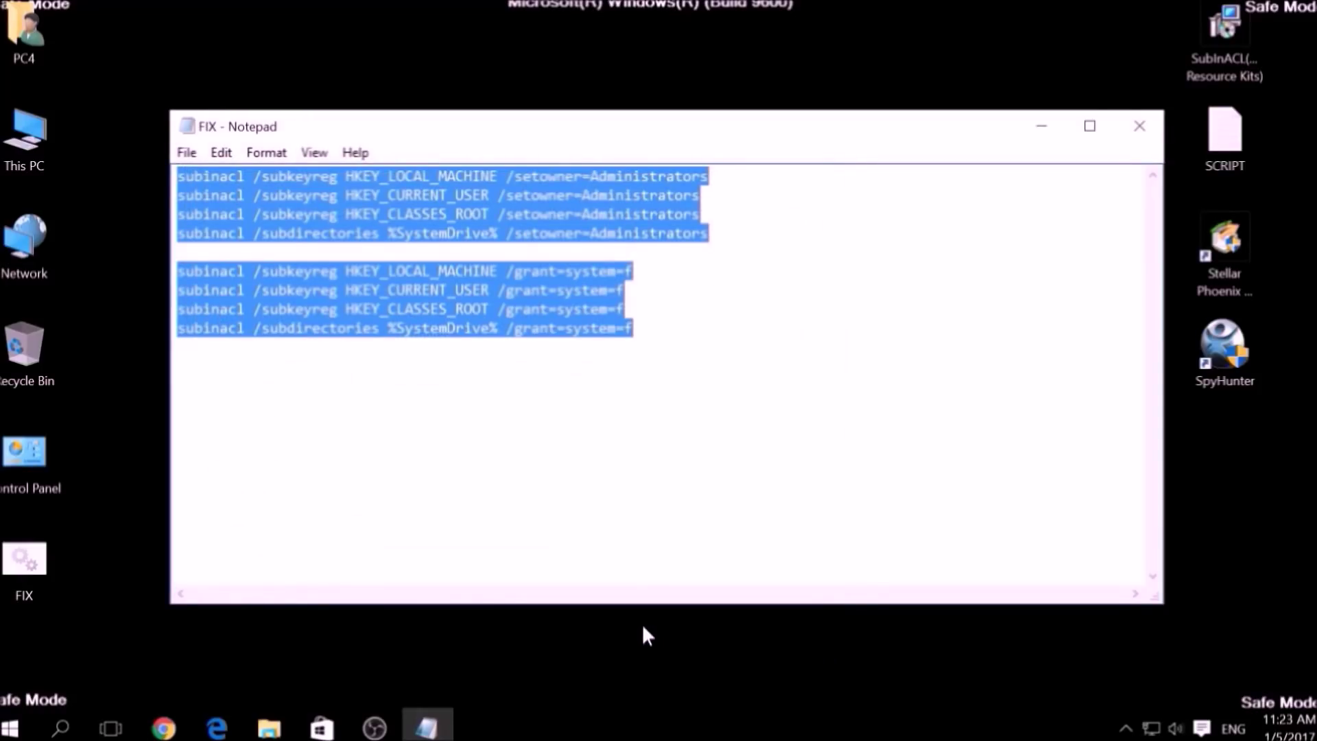
# Step: Close Notepad and copy the FIX.BAT file from the desktop
pyautogui.click(1140, 125)
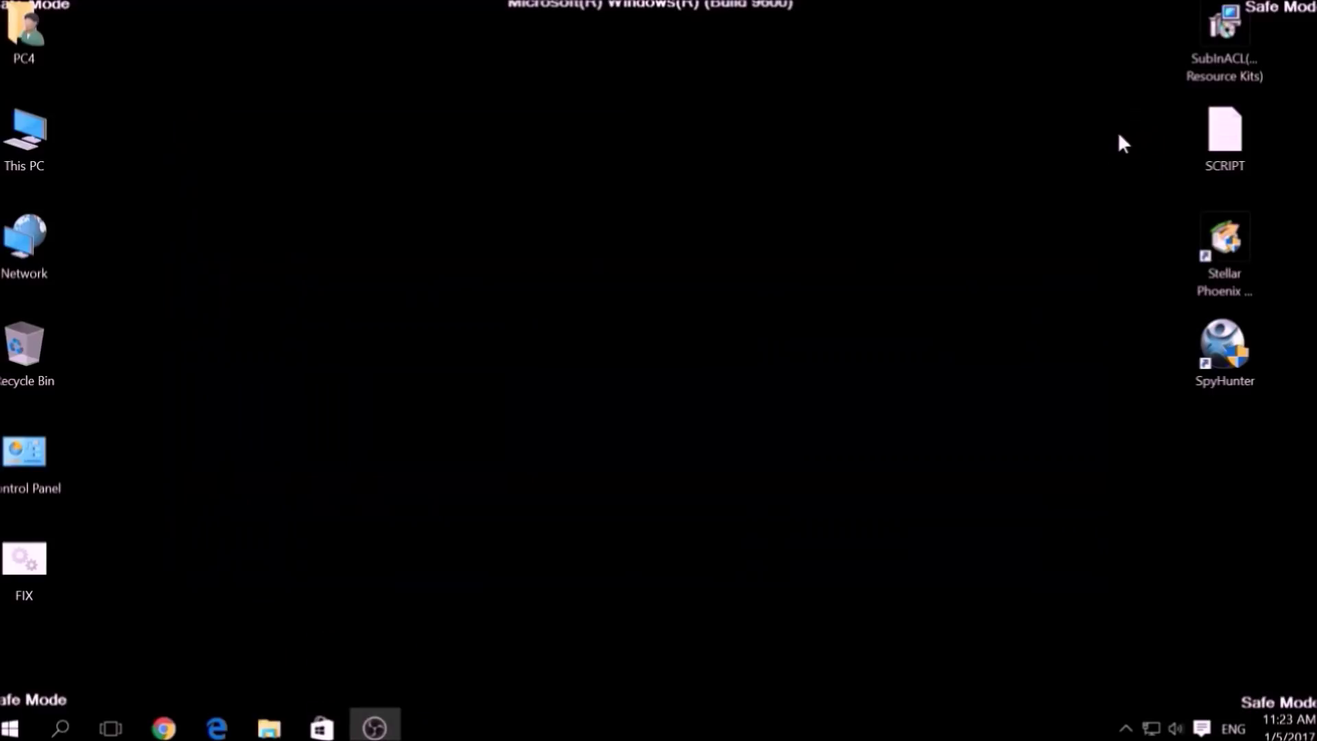
pyautogui.click(33, 546)
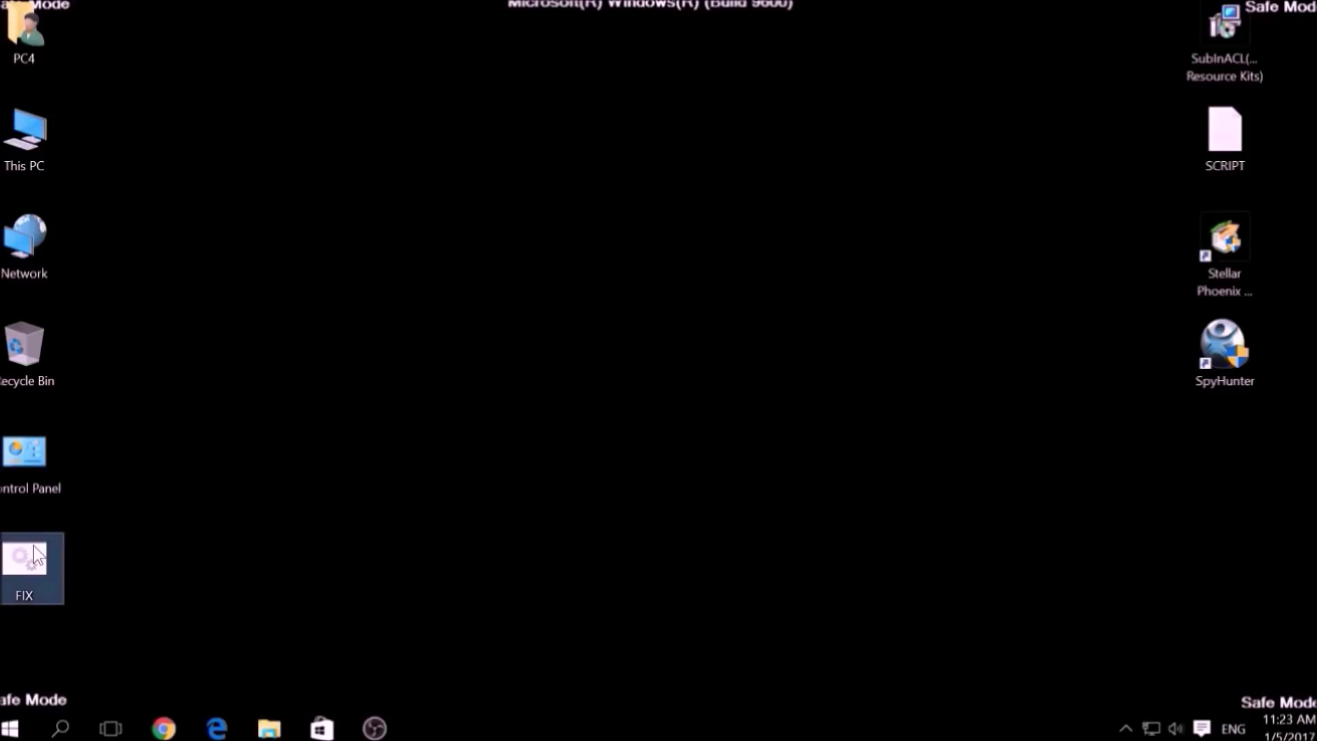
pyautogui.rightClick(32, 546)
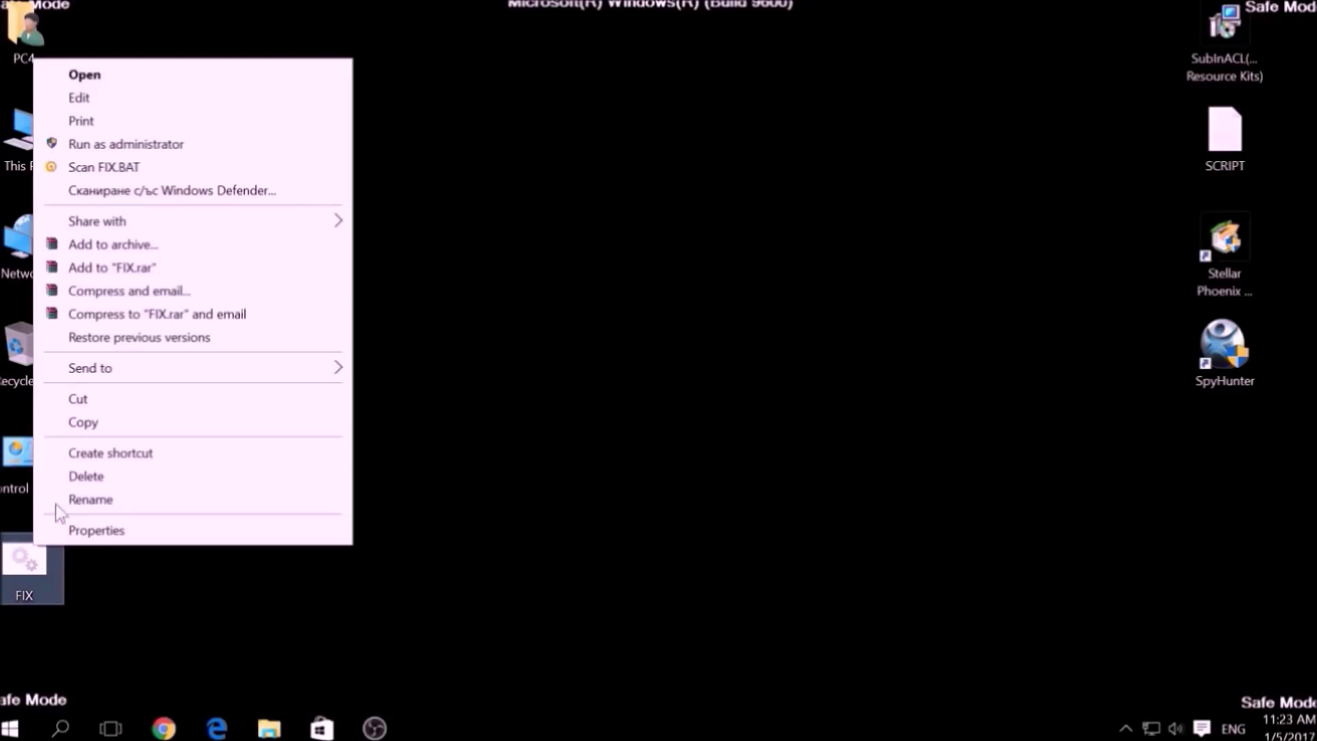
pyautogui.click(92, 420)
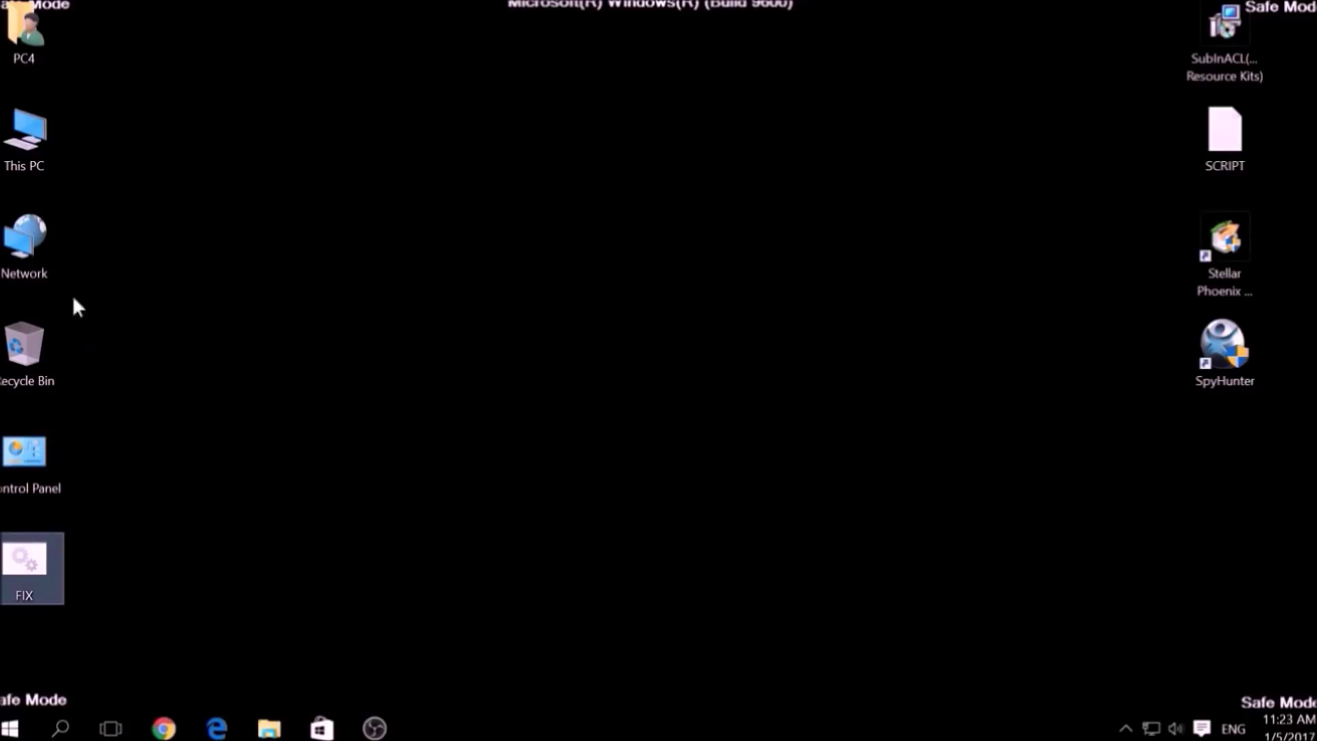
# Step: Paste FIX.BAT into C:\Program Files (x86)\Windows Resource Kits\Tools, granting administrator permission
pyautogui.doubleClick(44, 141)
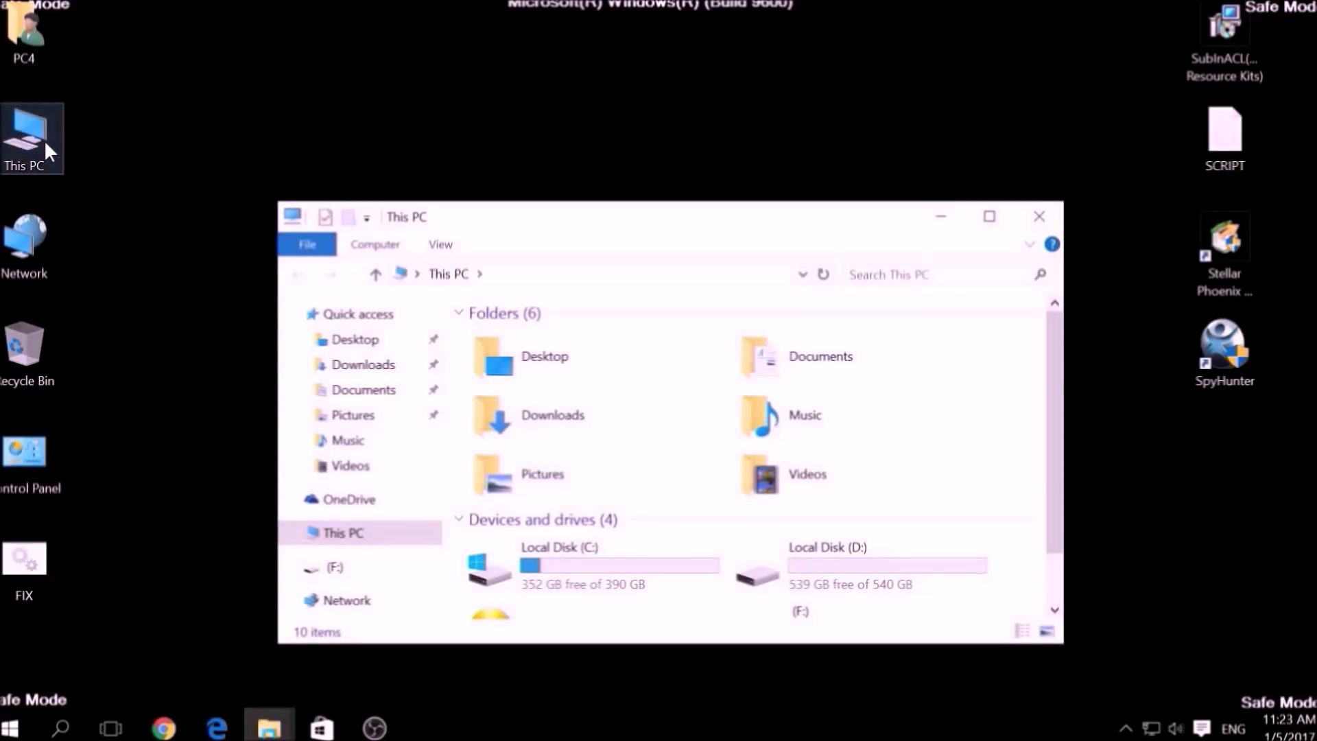
pyautogui.click(491, 565)
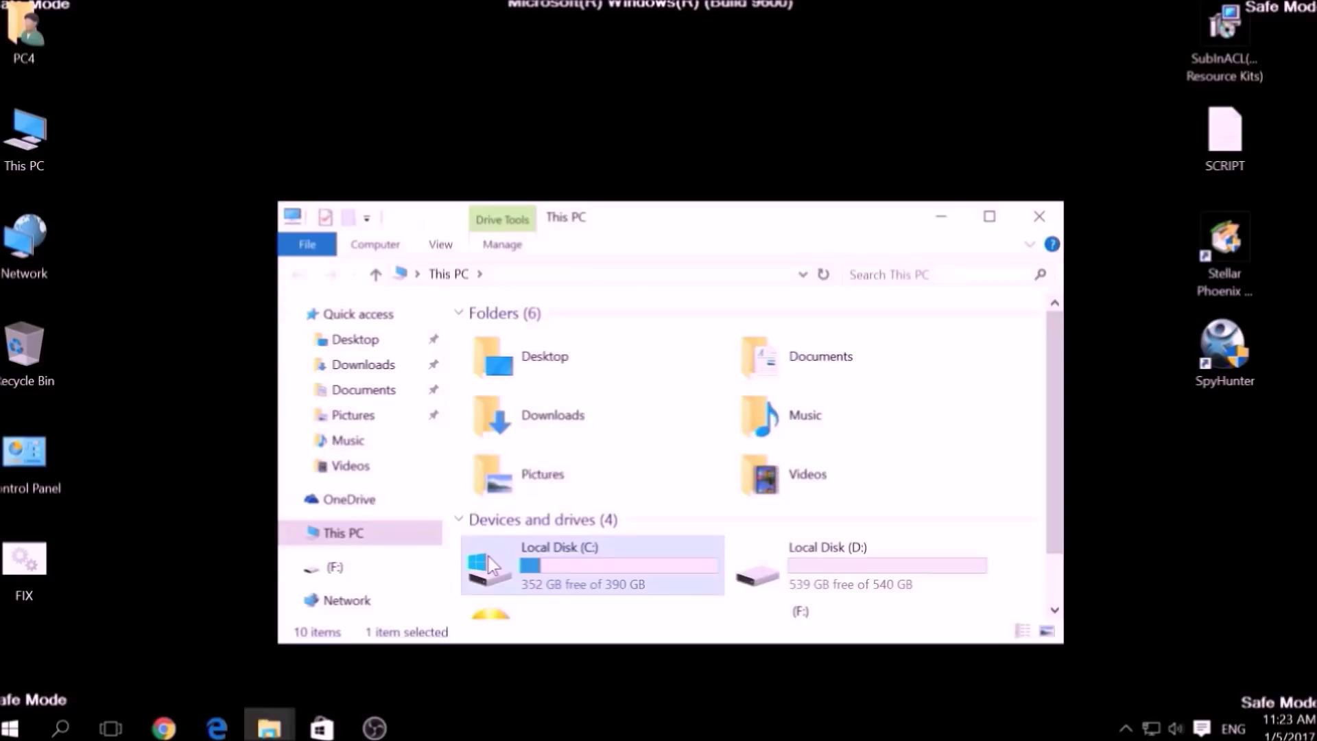
pyautogui.doubleClick(491, 565)
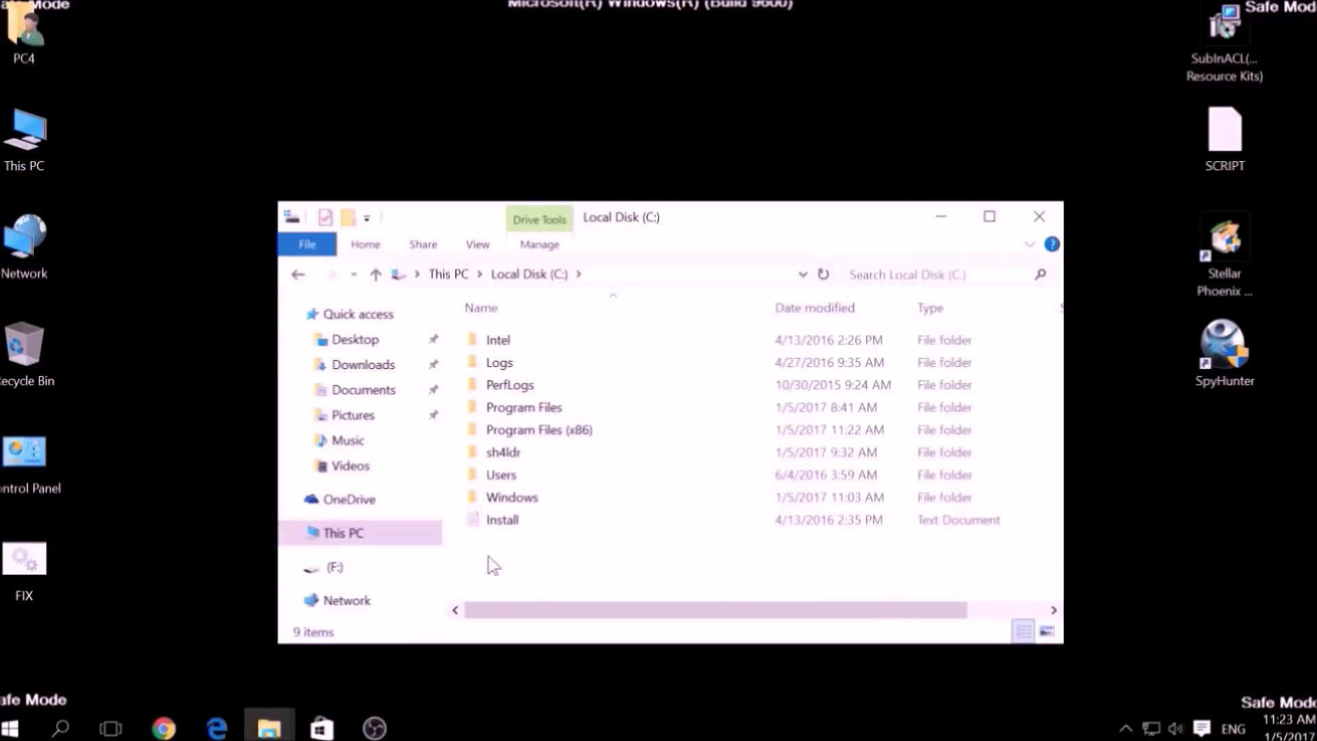
pyautogui.doubleClick(524, 432)
pyautogui.click(522, 434)
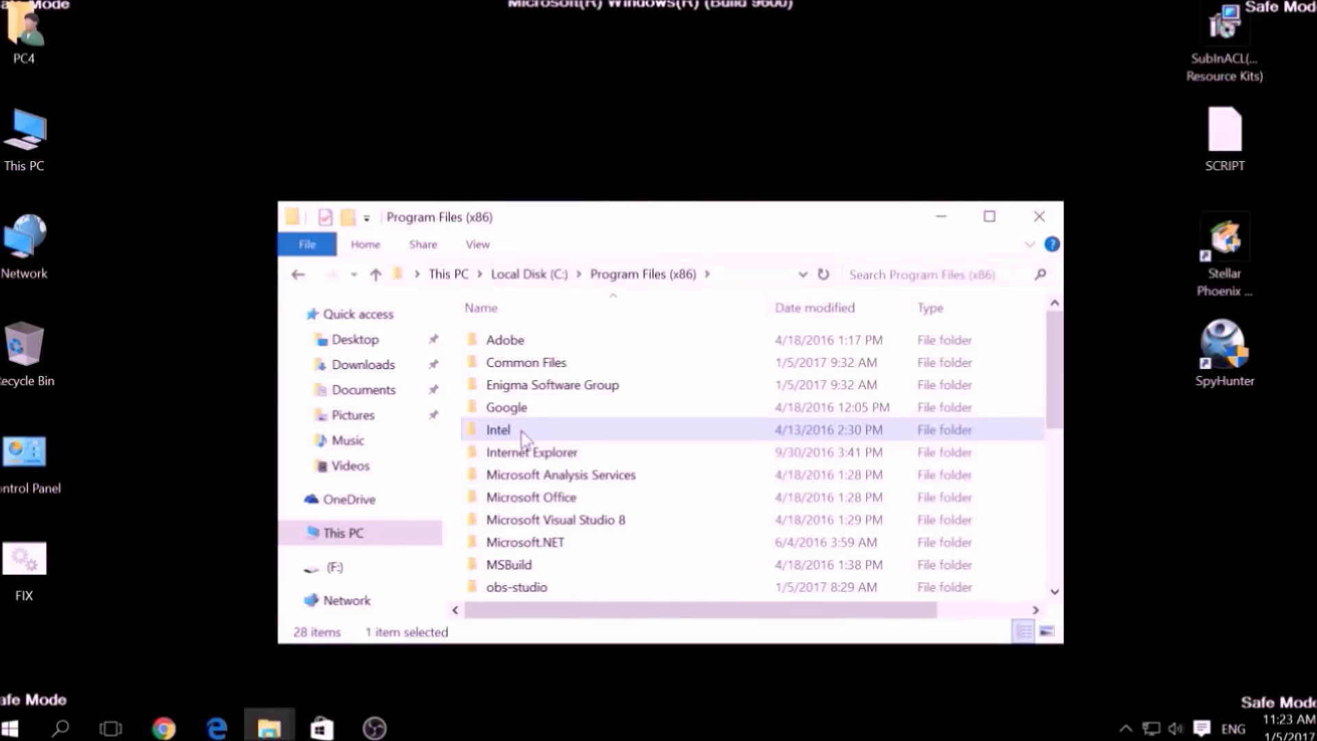
pyautogui.press('w')
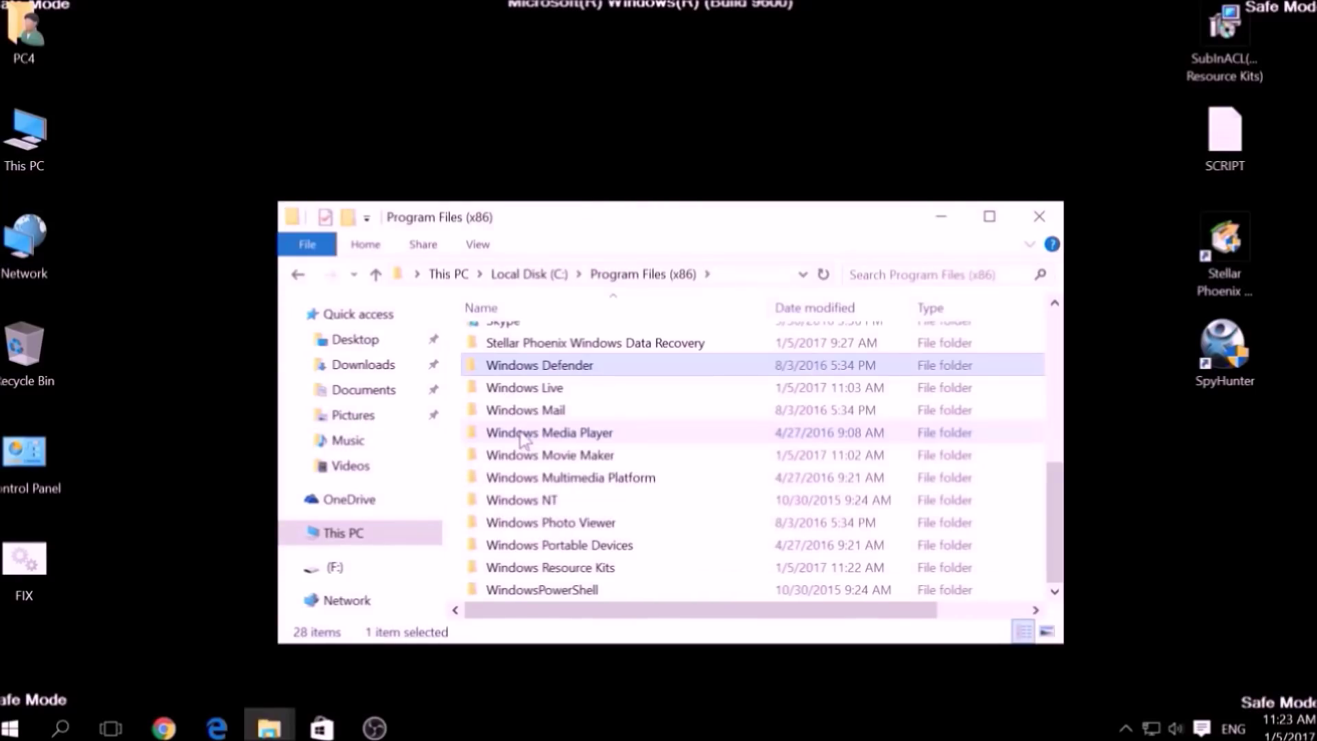
pyautogui.doubleClick(537, 568)
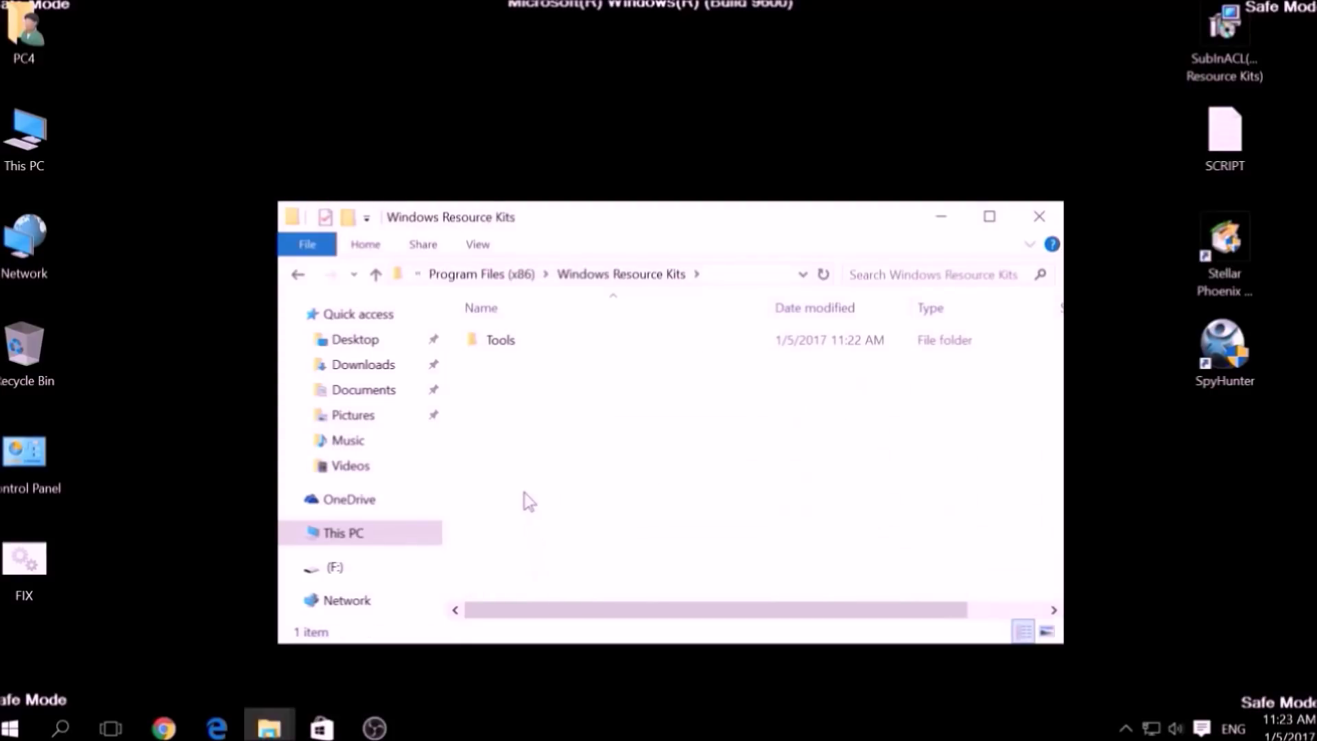
pyautogui.doubleClick(499, 347)
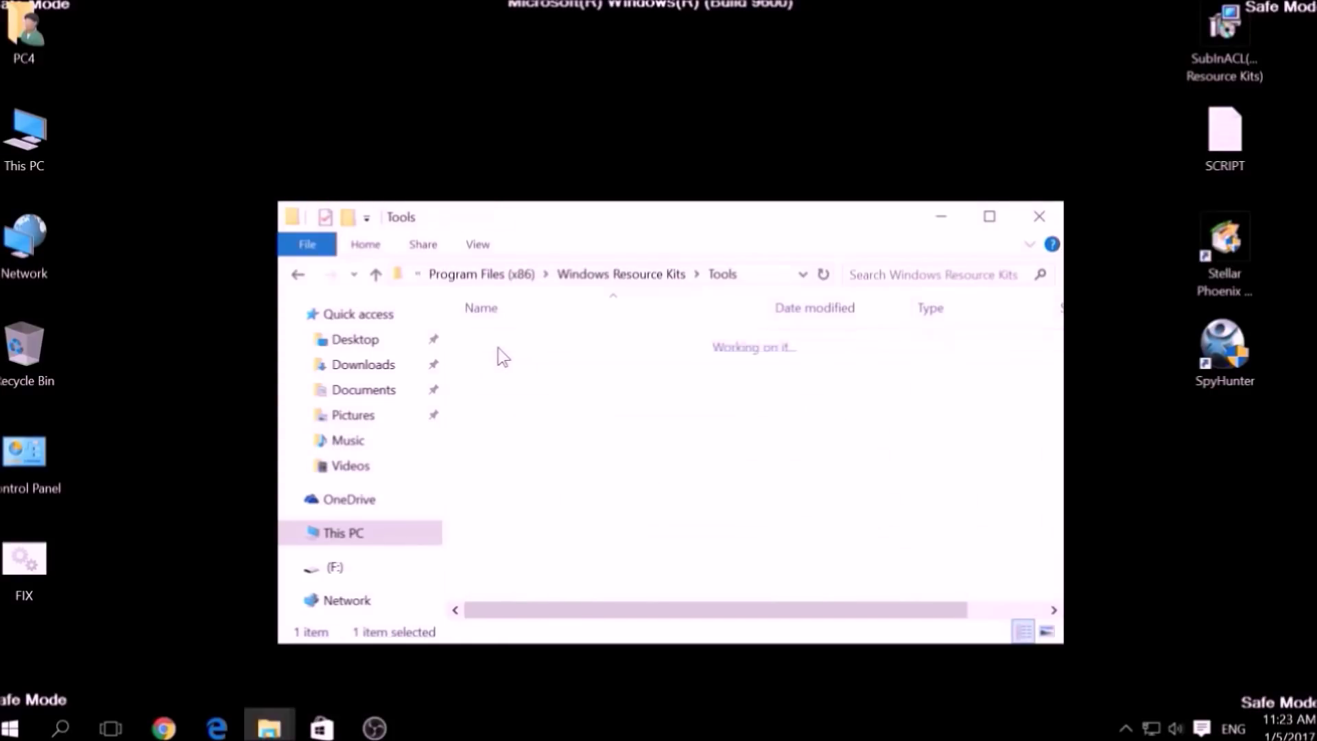
pyautogui.rightClick(496, 427)
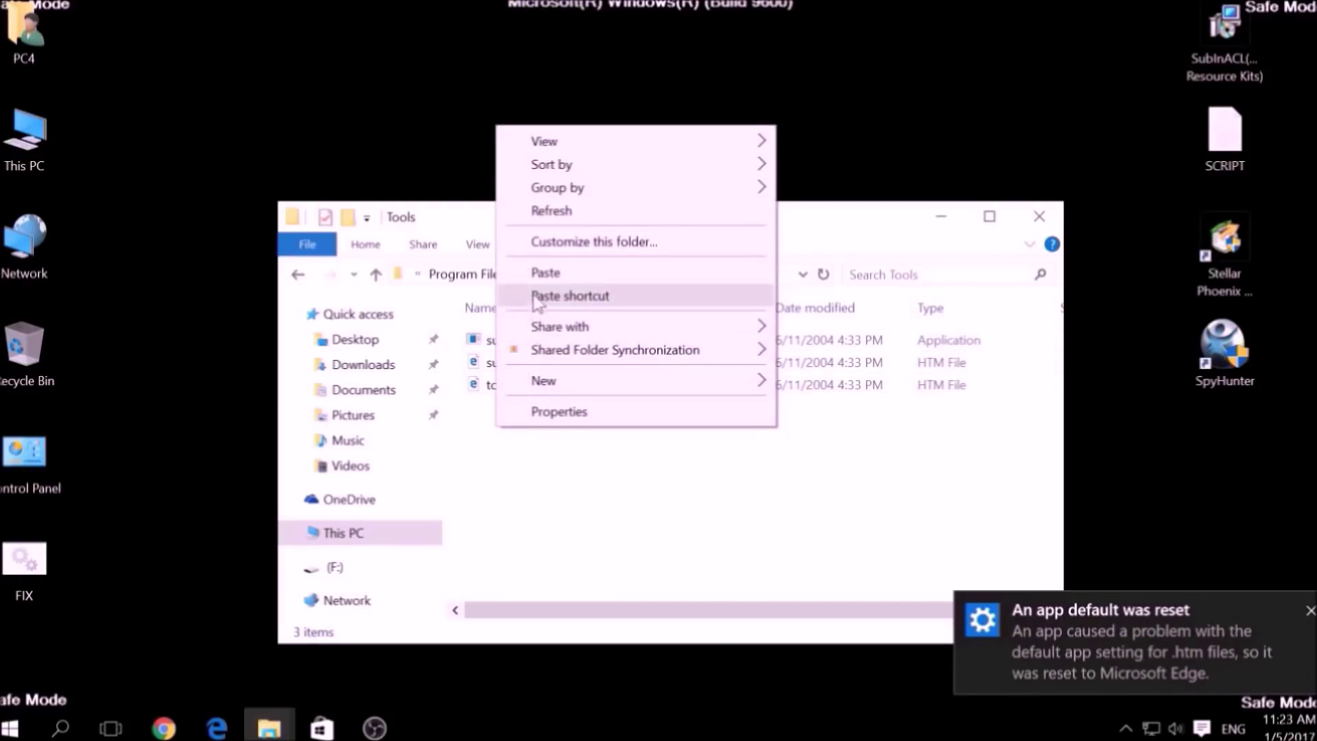
pyautogui.click(538, 277)
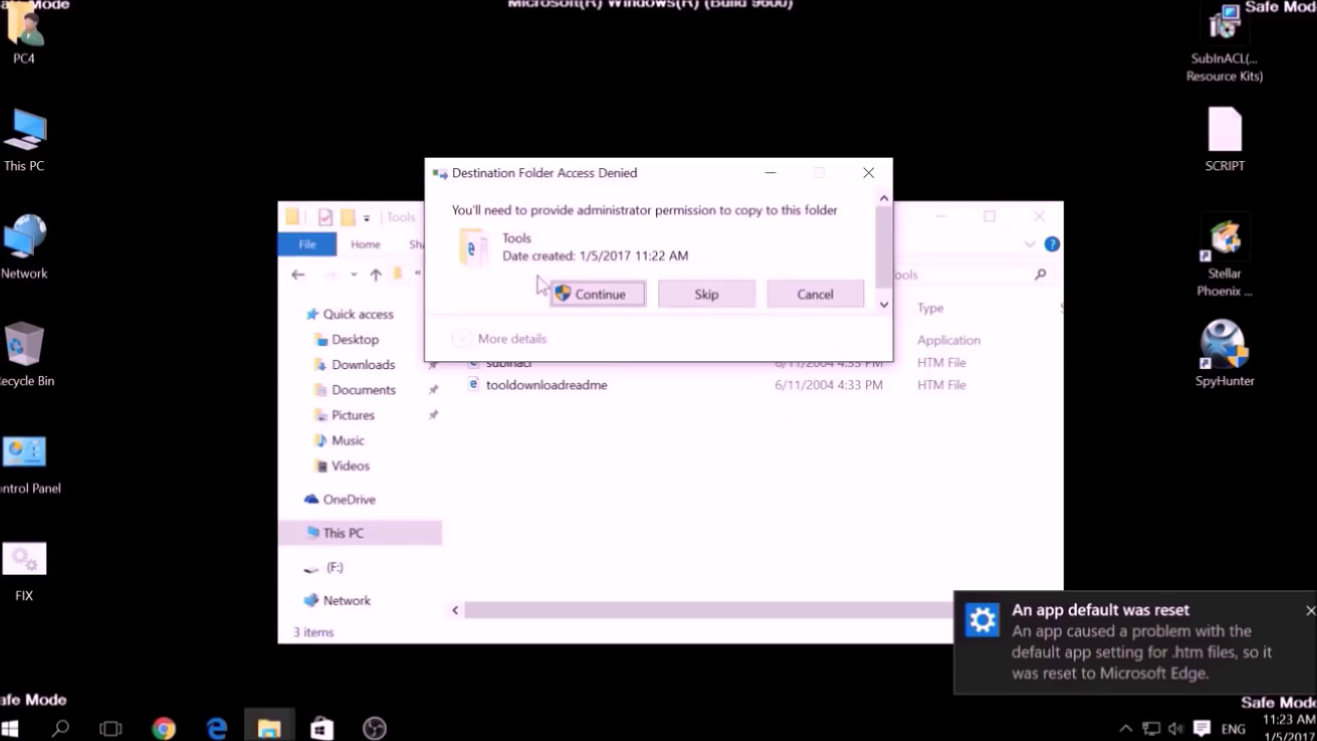
pyautogui.click(578, 295)
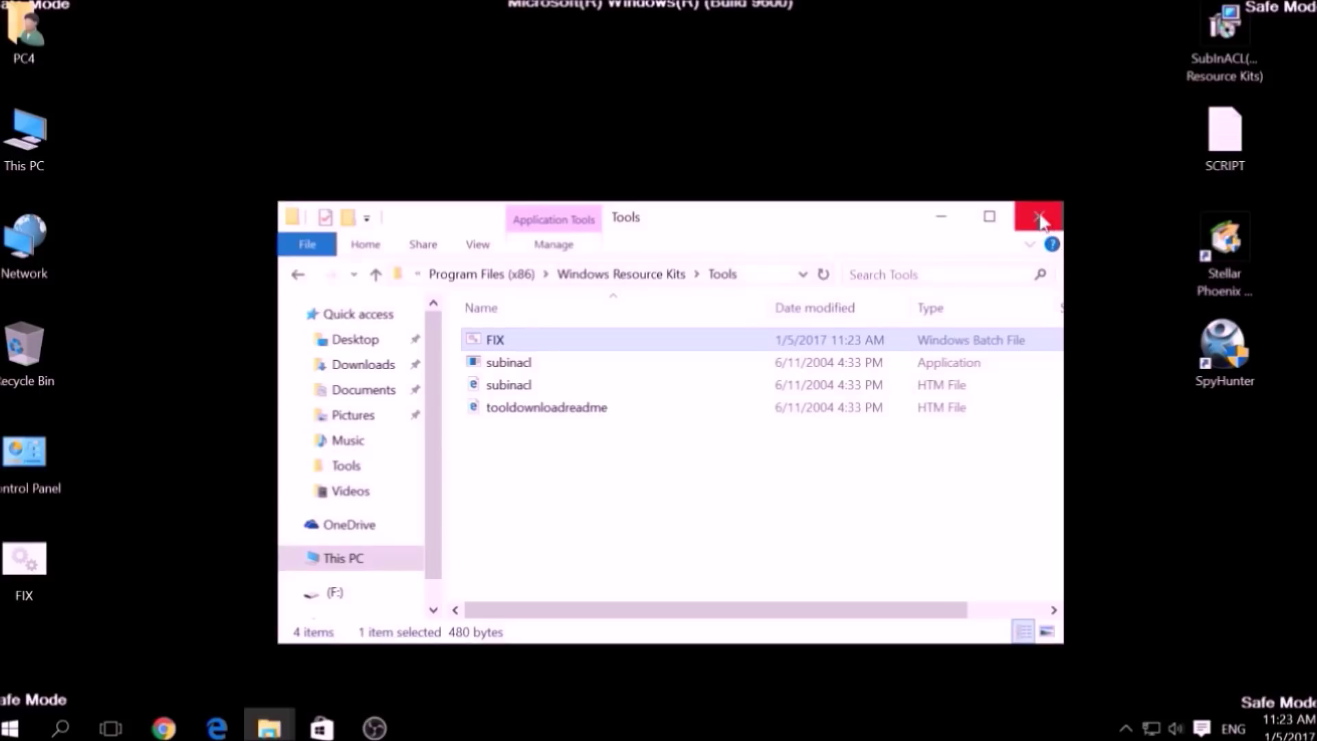
pyautogui.click(1040, 220)
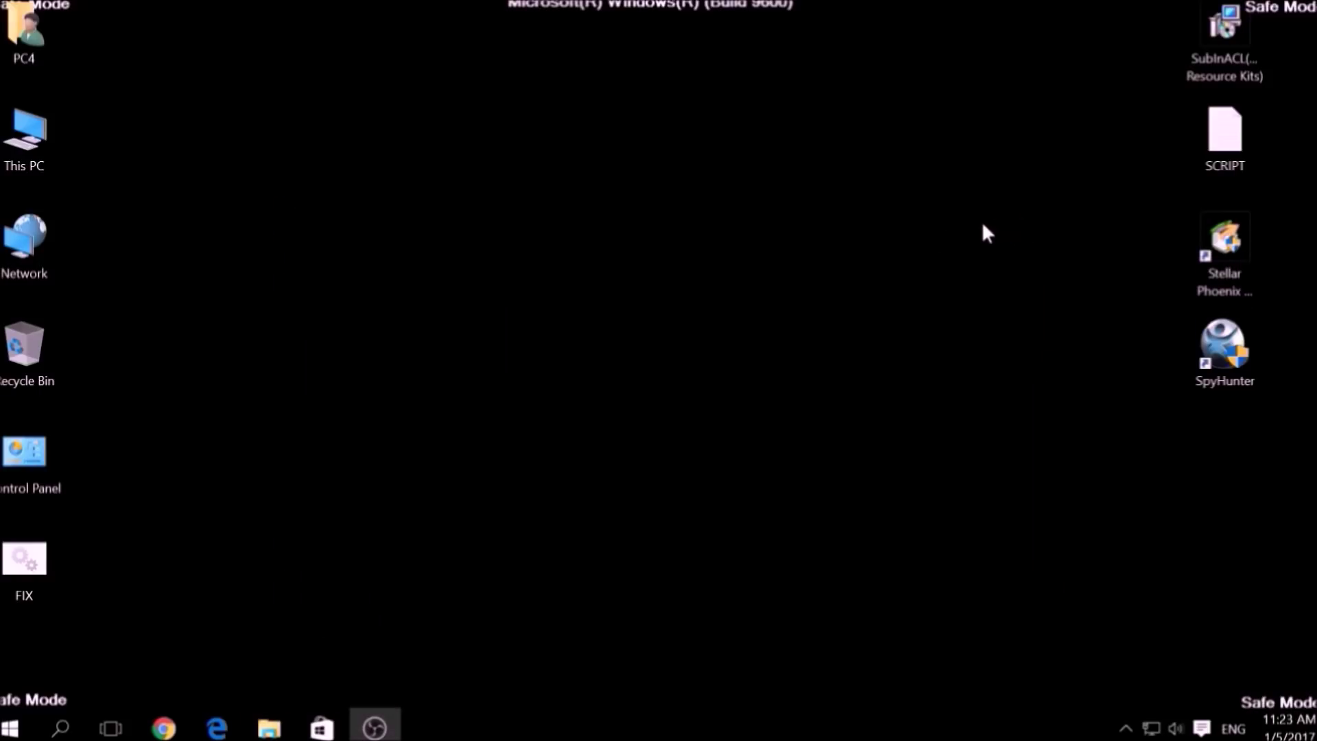
# Step: Search for cmd and run Command Prompt as administrator
pyautogui.click(59, 730)
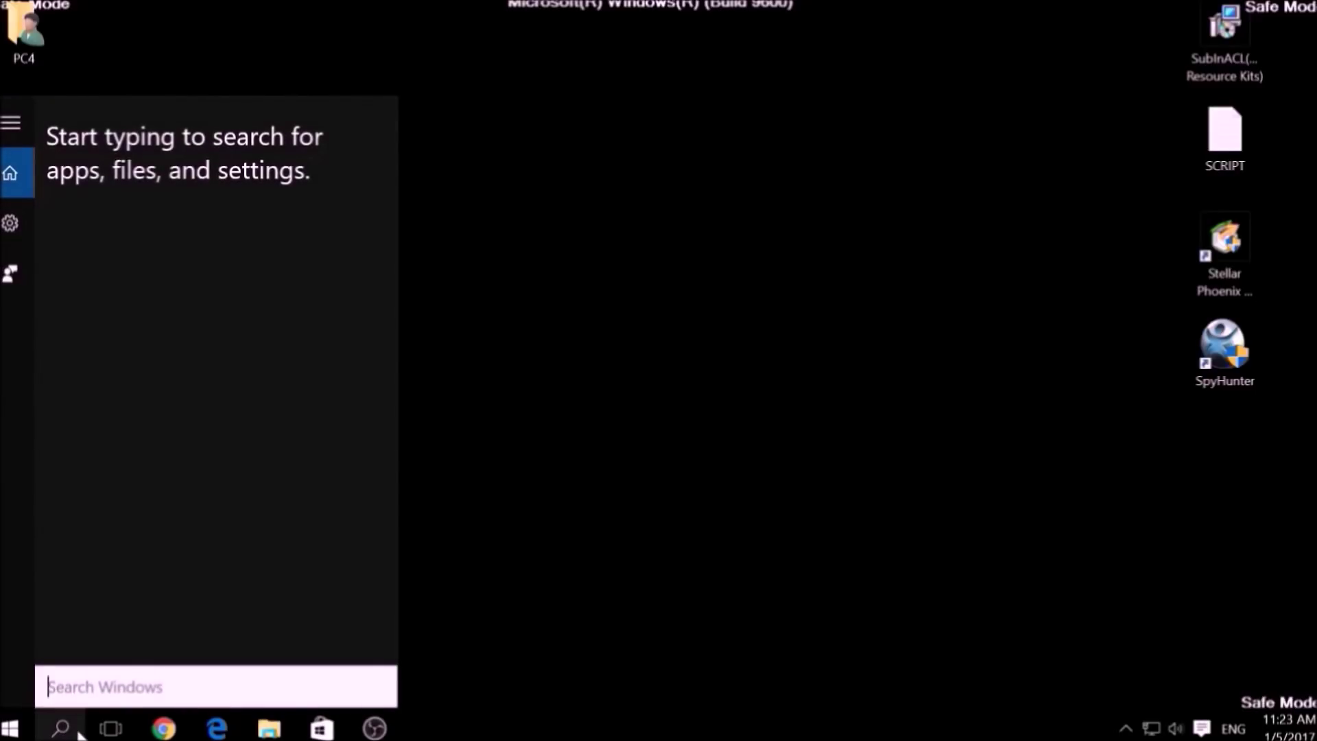
pyautogui.write('cmd')
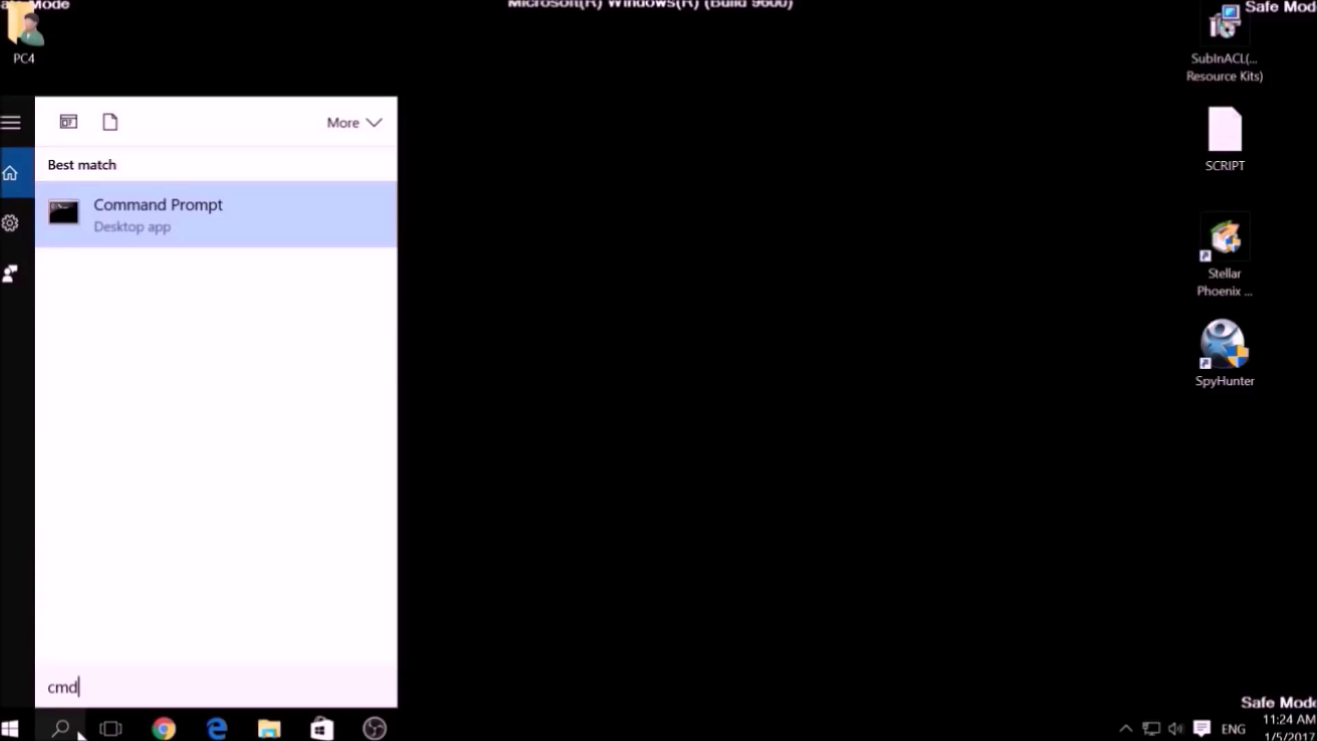
pyautogui.rightClick(146, 238)
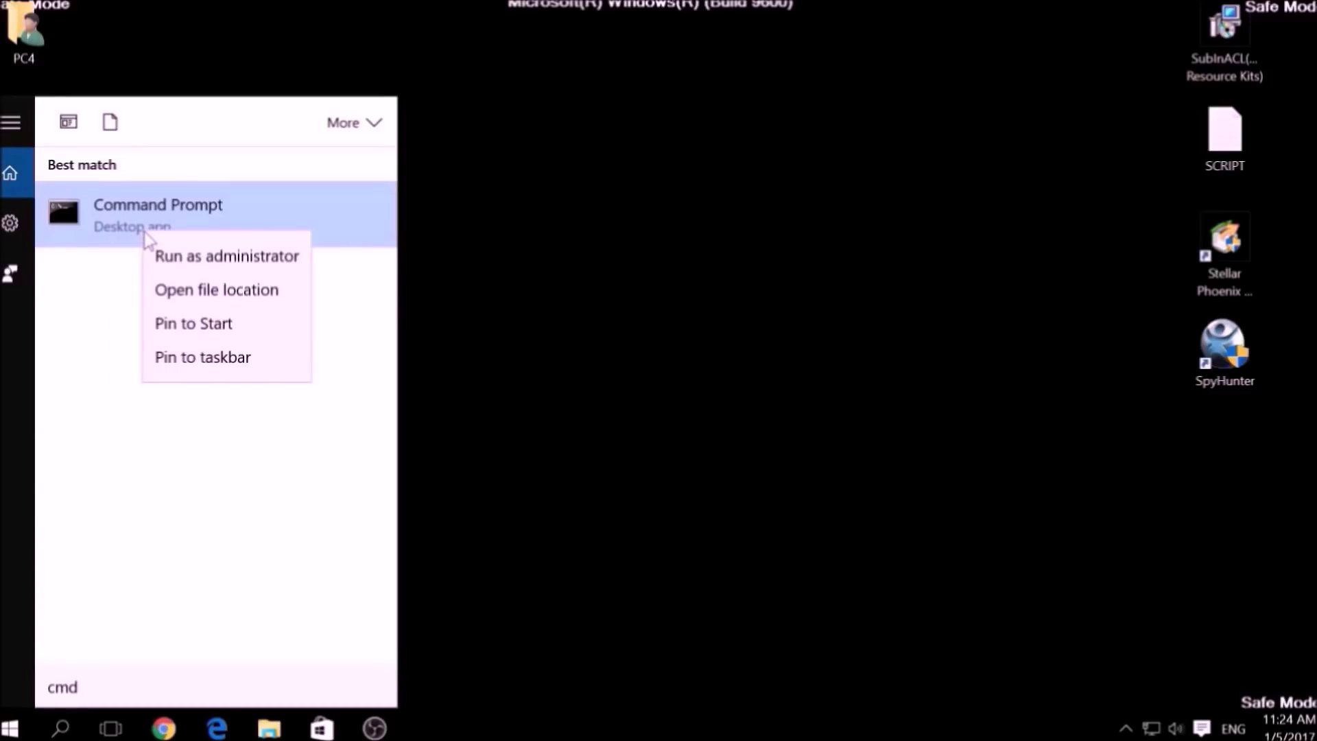
pyautogui.click(172, 259)
pyautogui.click(277, 218)
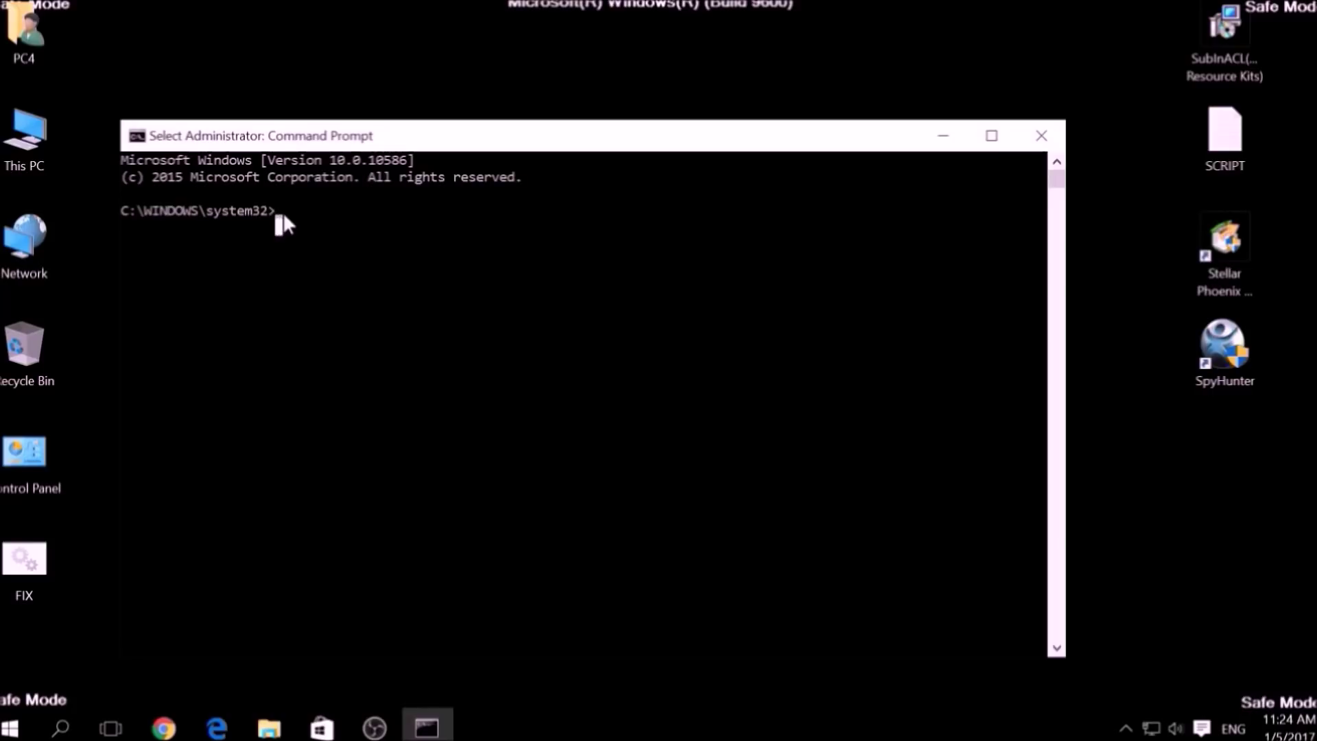
# Step: Change into the Windows Resource Kits\Tools folder and run FIX.bat
pyautogui.write('CD')
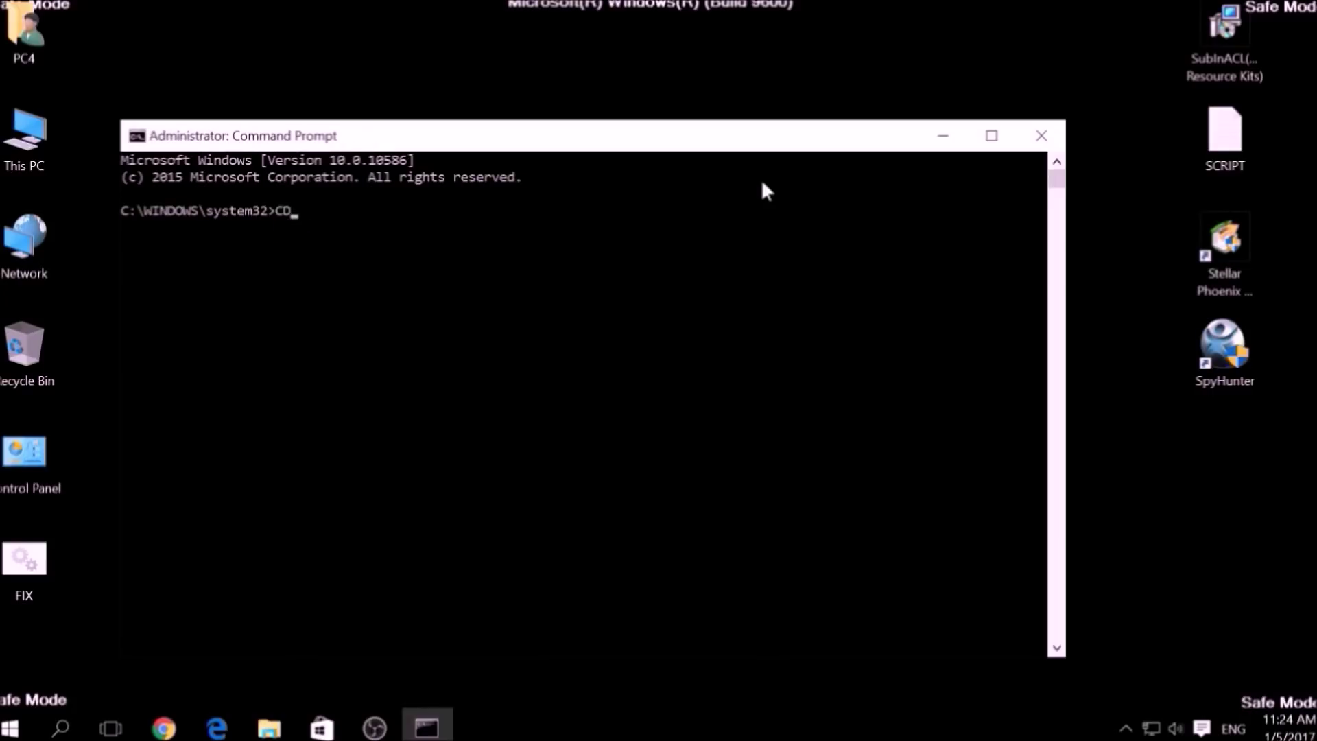
pyautogui.write(' C:')
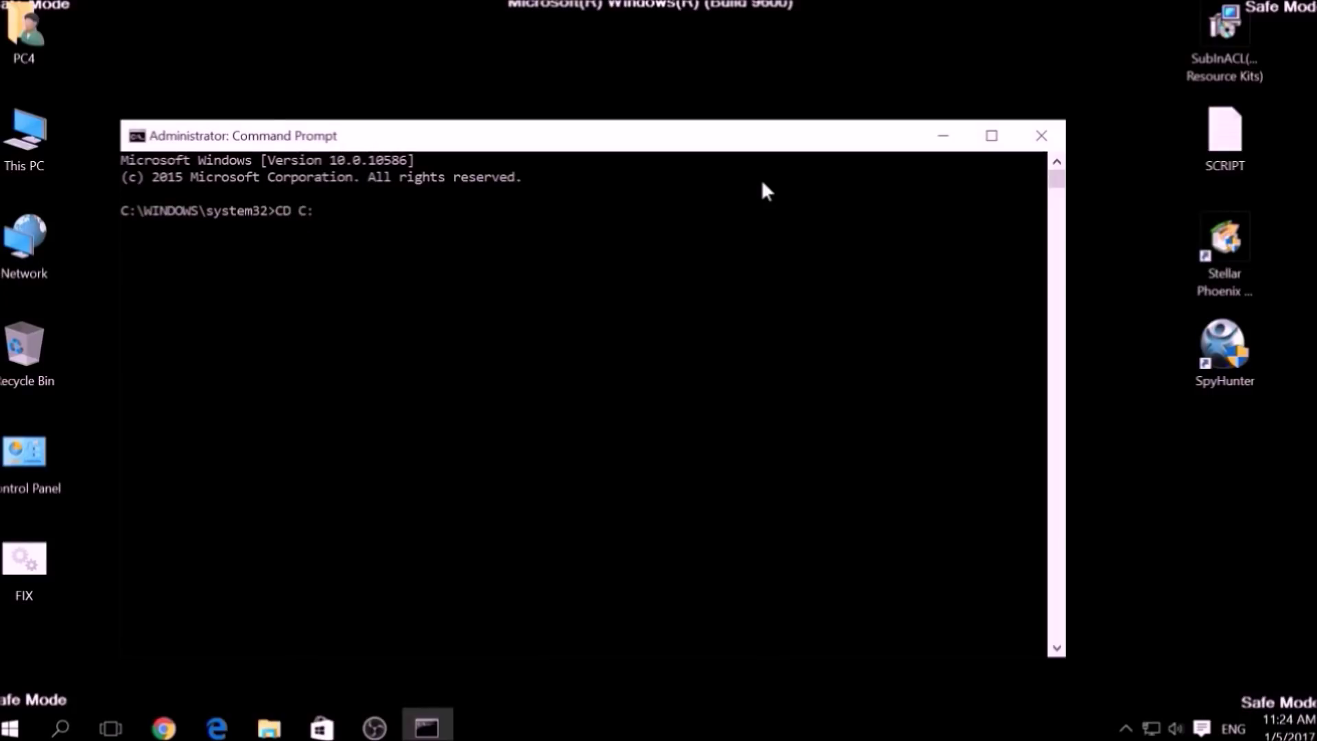
pyautogui.write('\\Program Files (')
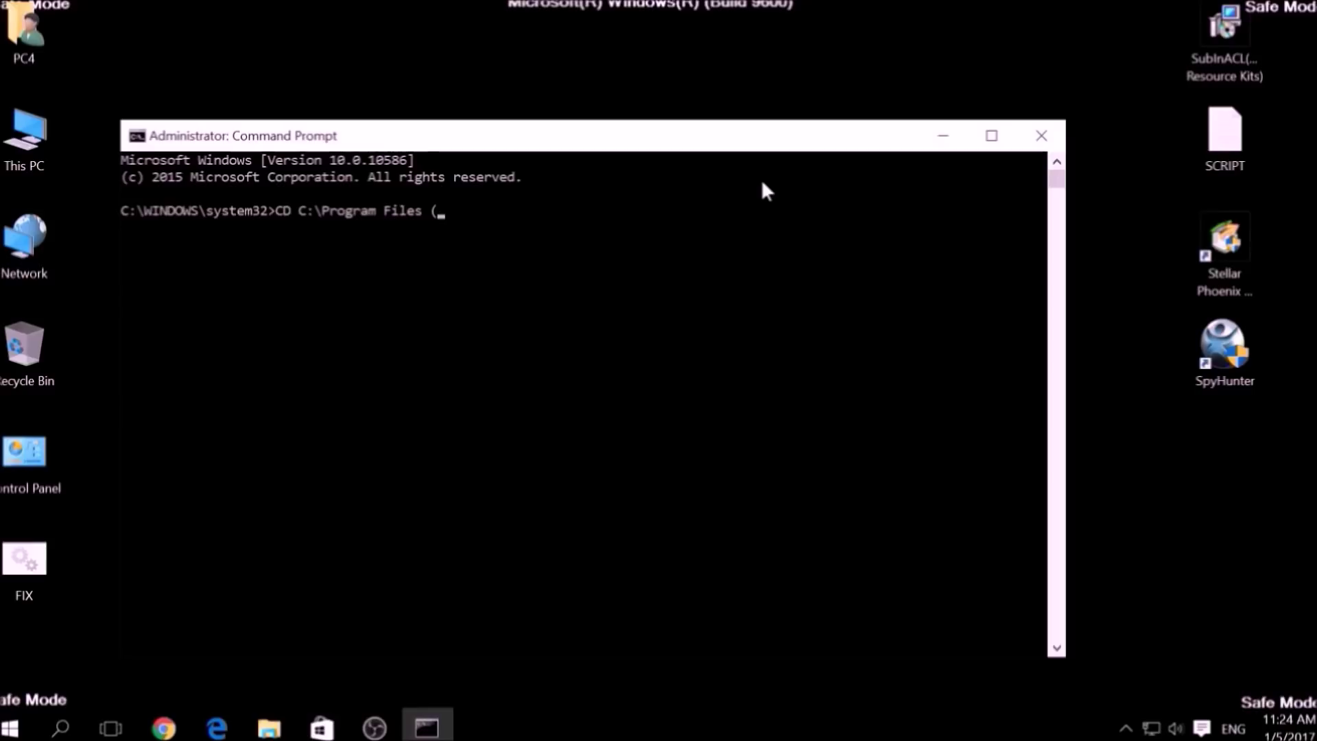
pyautogui.write('X86)\\Windows Resour')
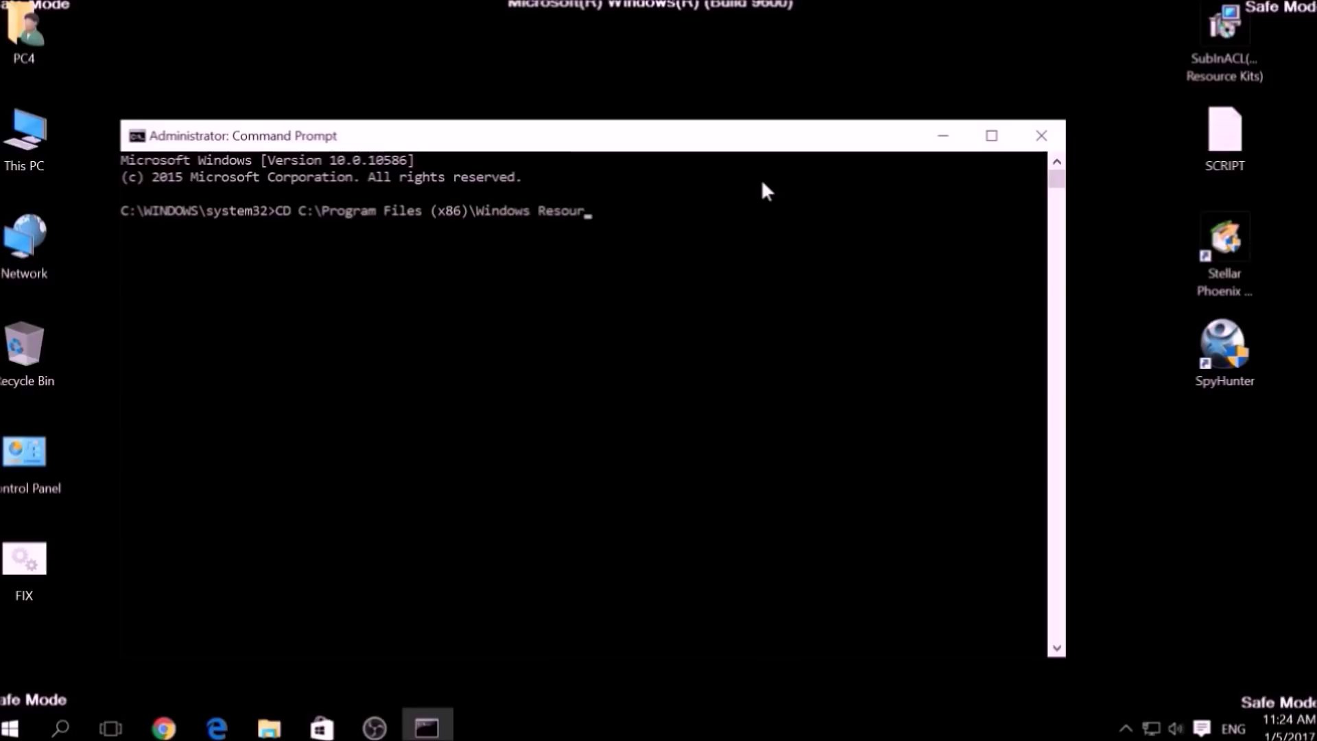
pyautogui.write('ce Kits\\Too')
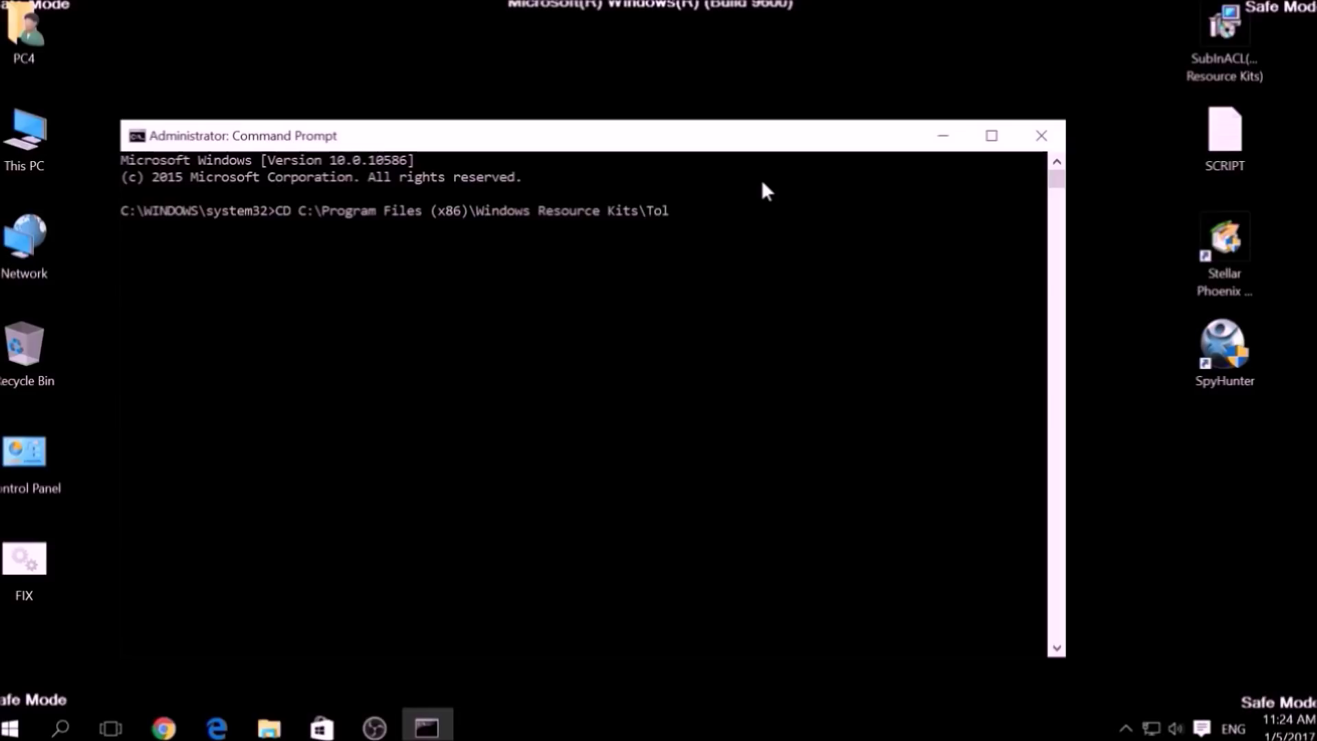
pyautogui.write('ls')
pyautogui.press('Return')
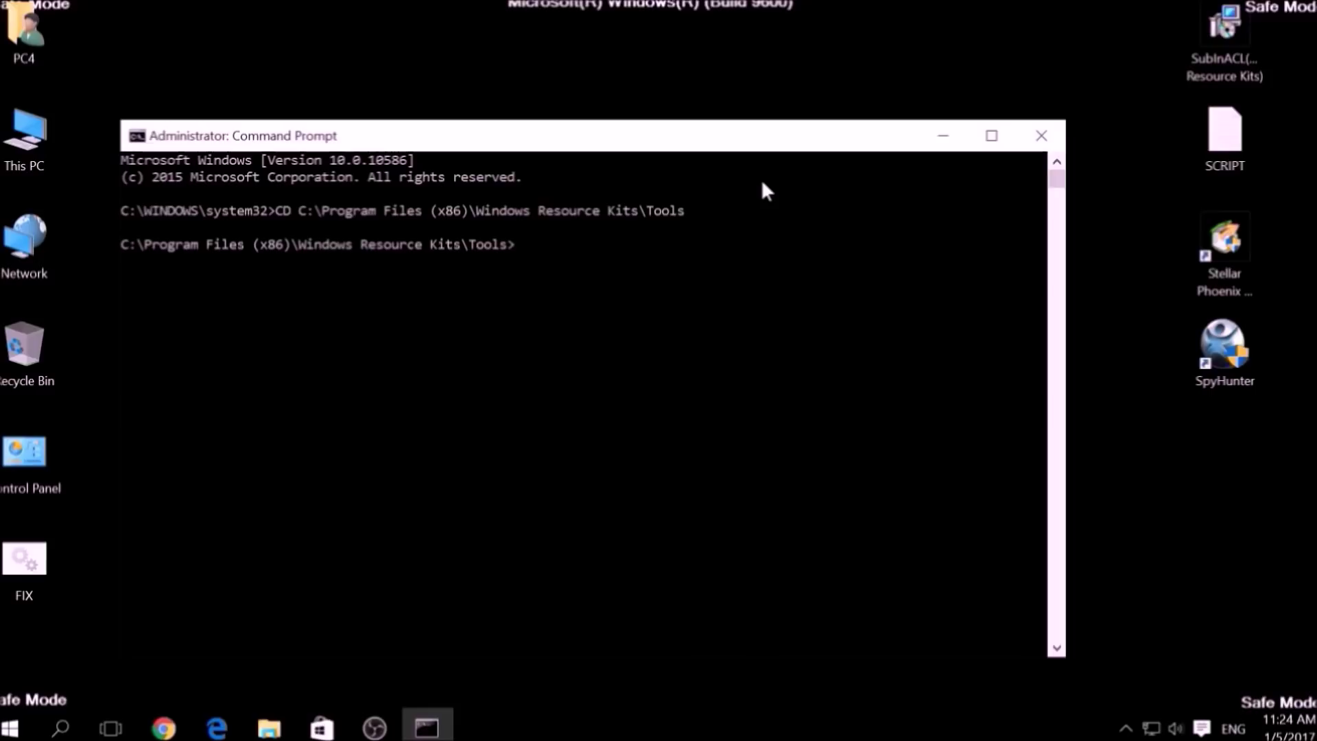
pyautogui.write('FIX.b')
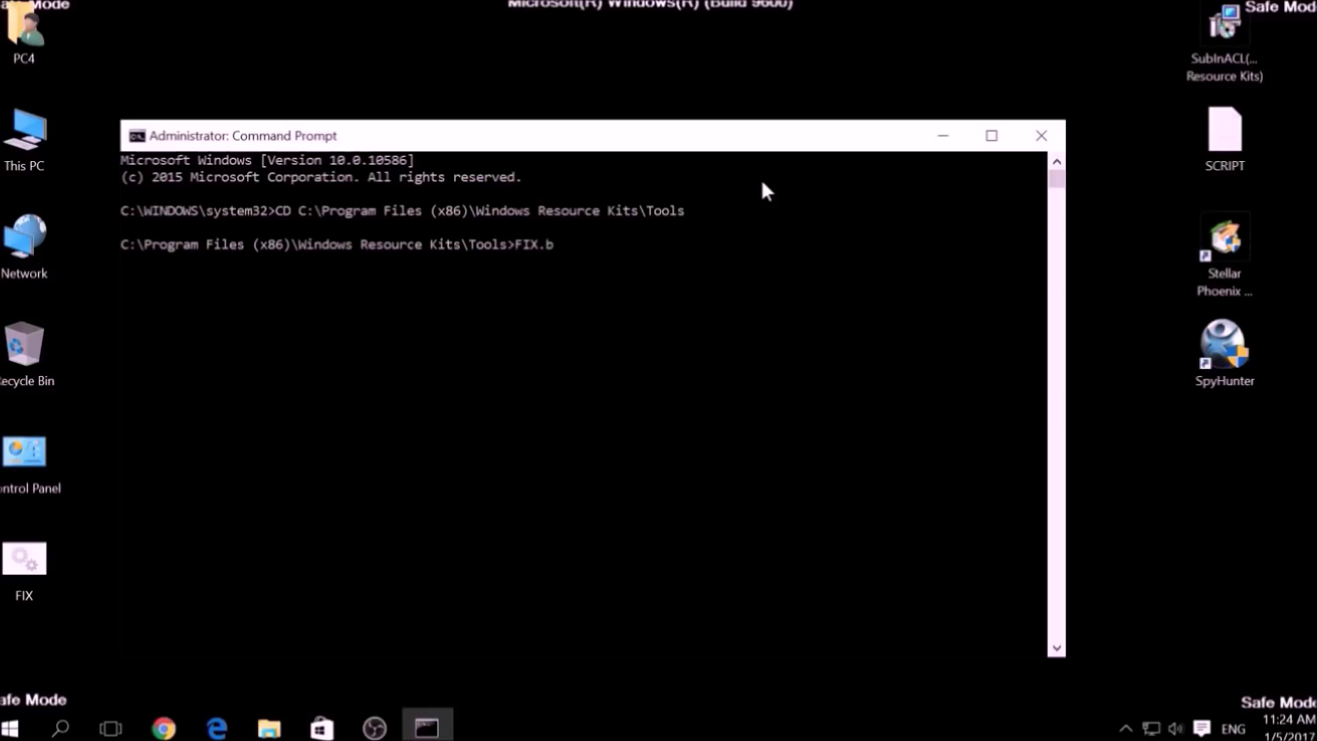
pyautogui.write('at')
pyautogui.press('Return')
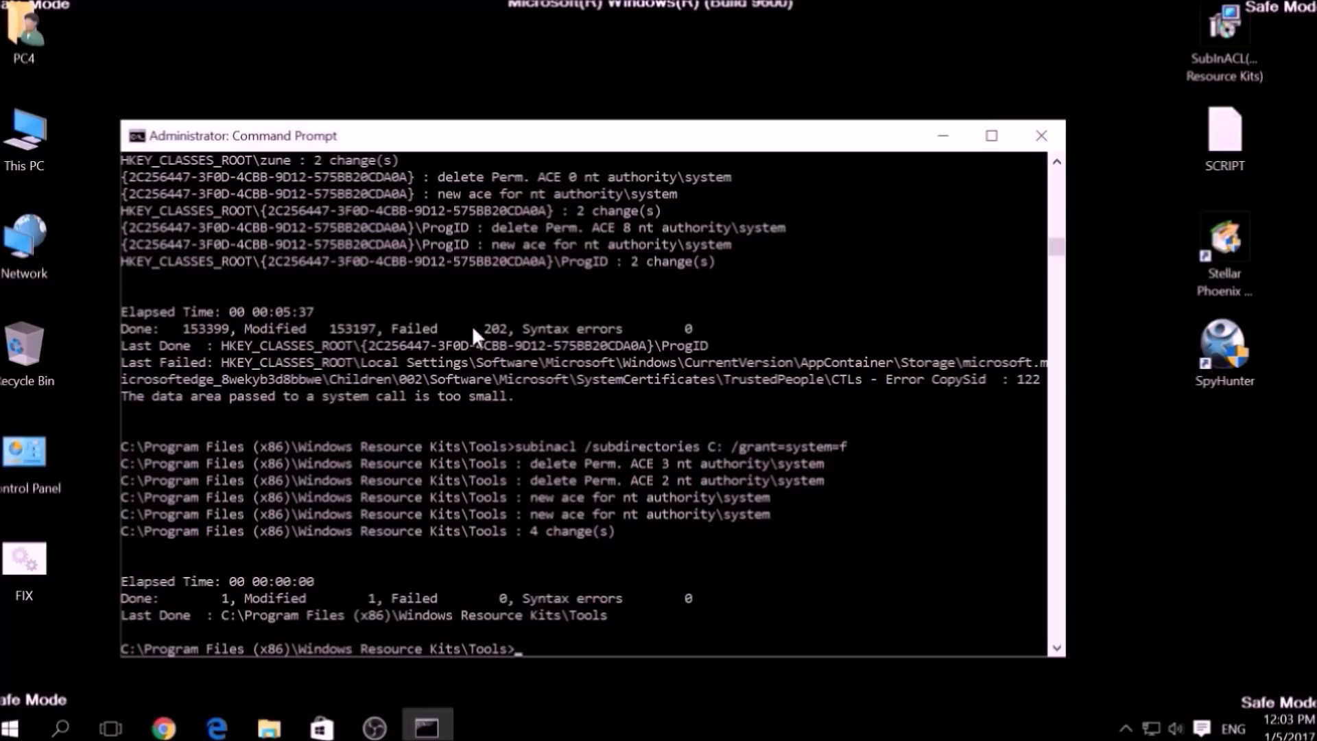
# Step: Close Command Prompt, launch SpyHunter 5 from the desktop and choose Start Scan Now
pyautogui.click(1052, 130)
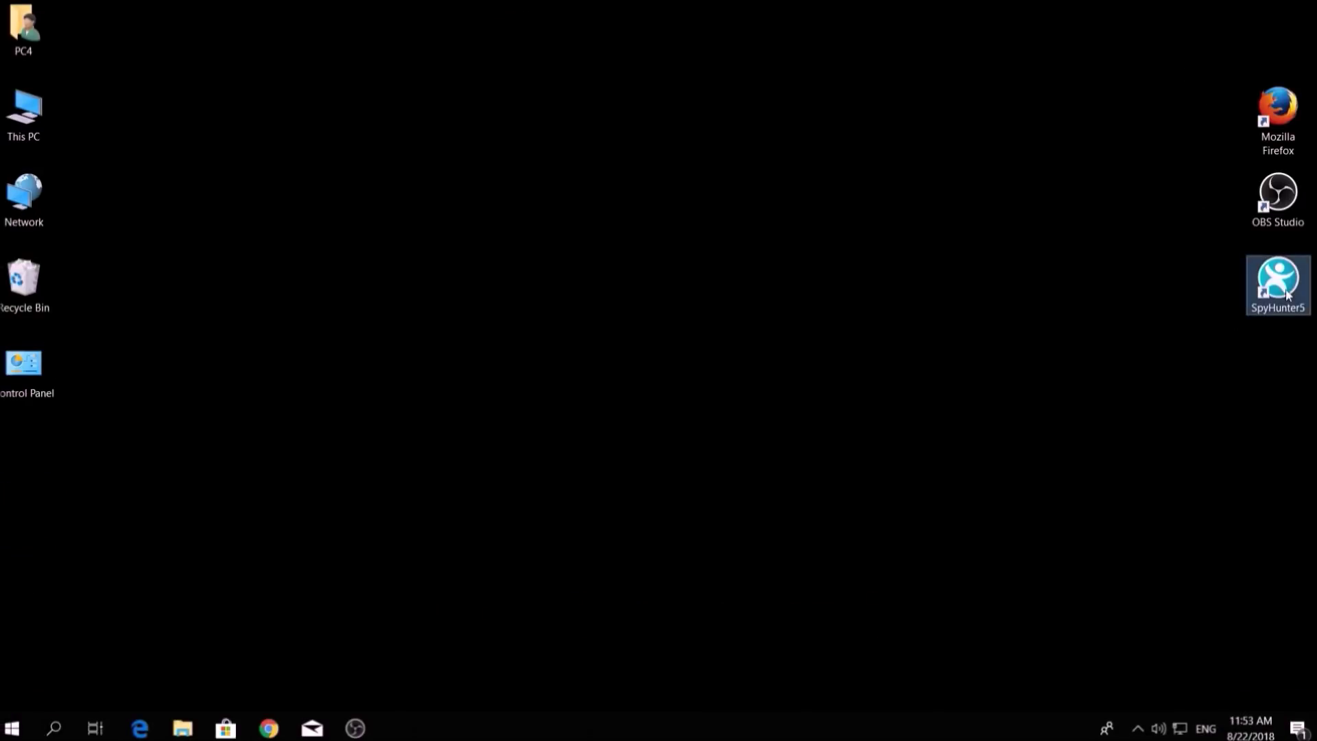
pyautogui.doubleClick(1283, 285)
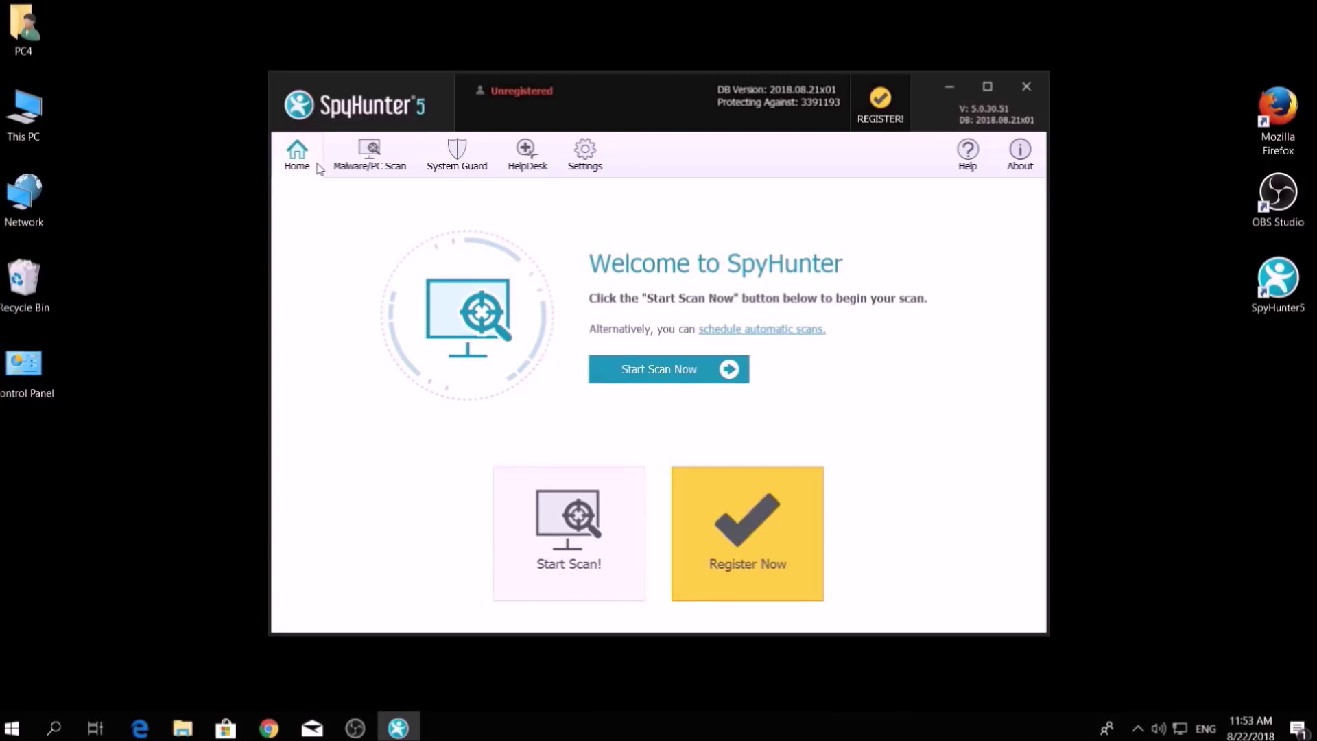
pyautogui.click(649, 376)
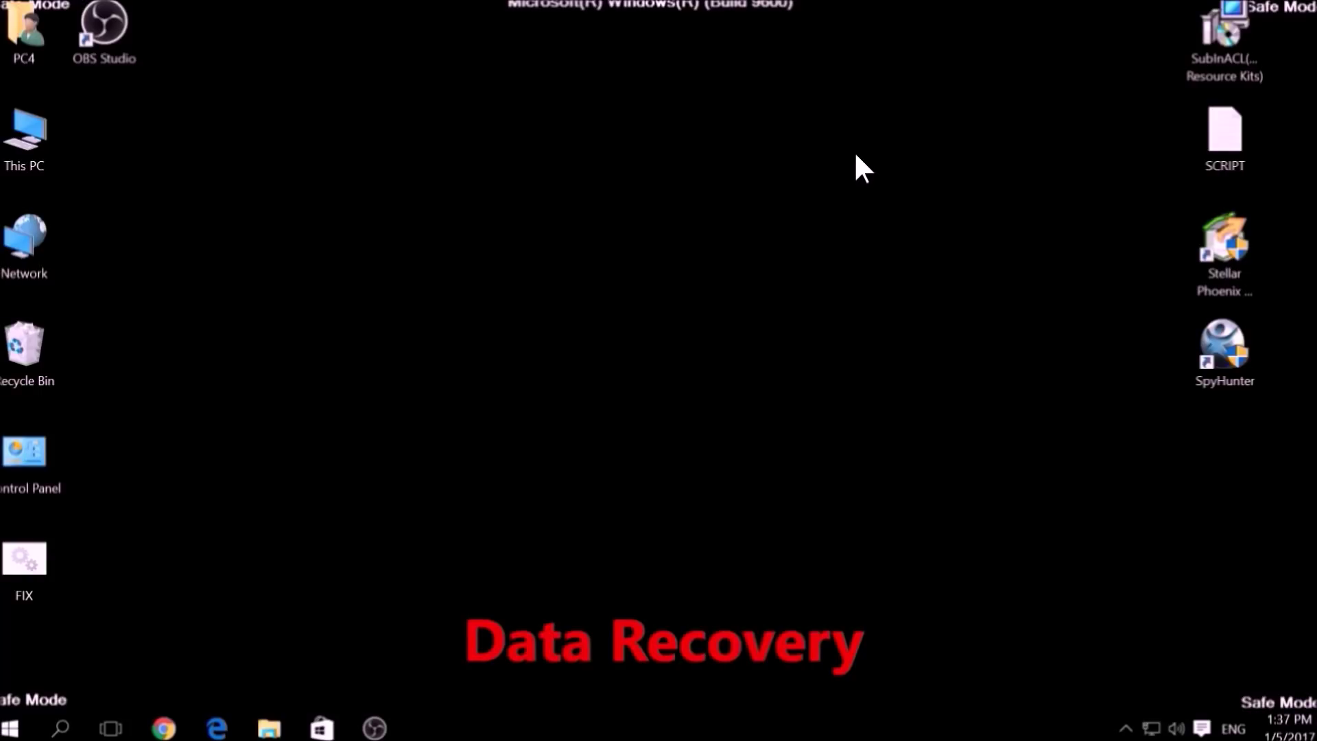
# Step: In Stellar Phoenix, start a Normal scan of drive C: and then abort it
pyautogui.click(1213, 241)
pyautogui.doubleClick(1214, 244)
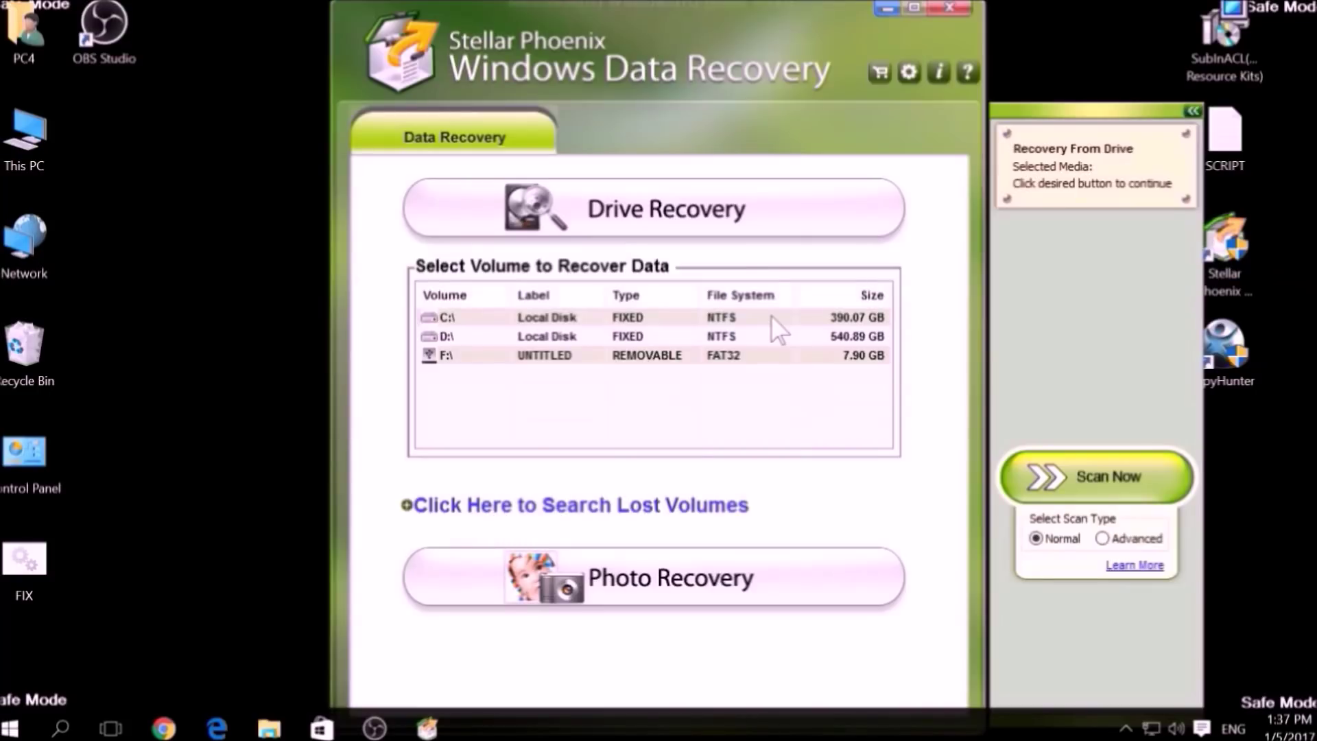
pyautogui.click(565, 320)
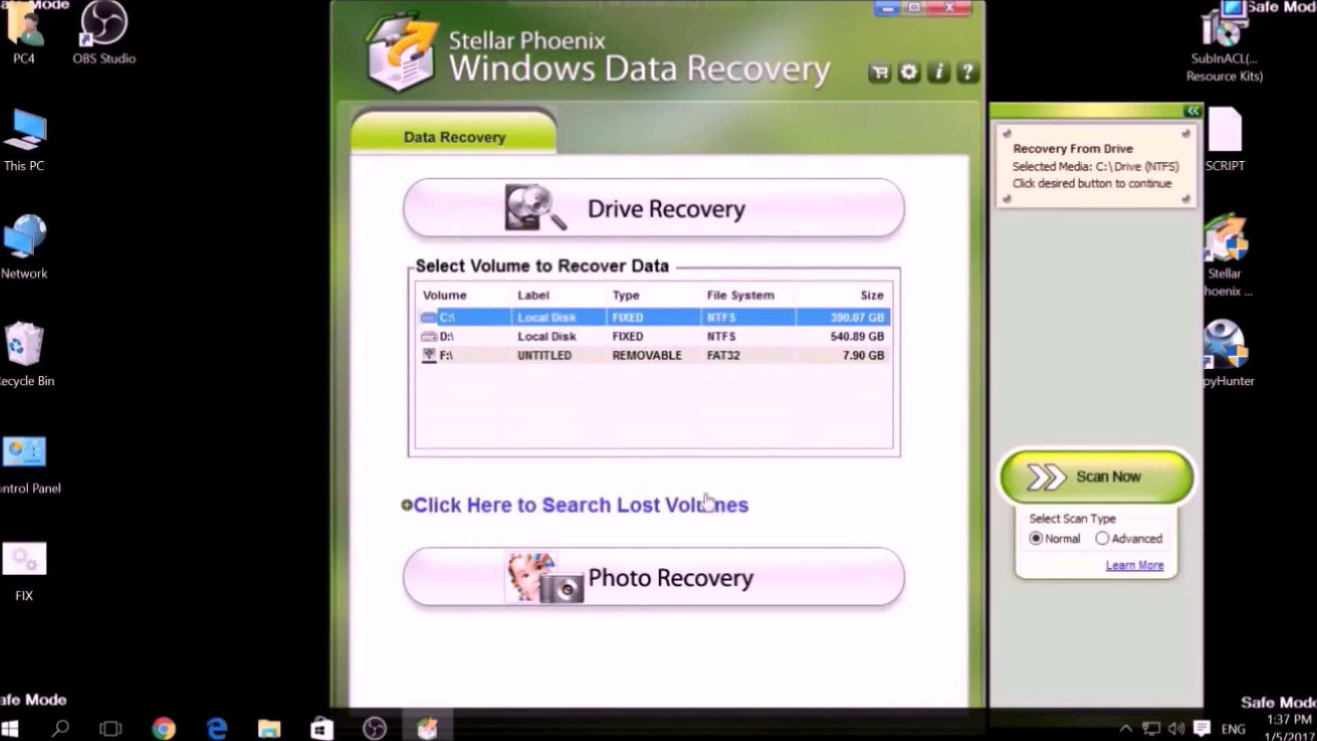
pyautogui.click(1102, 538)
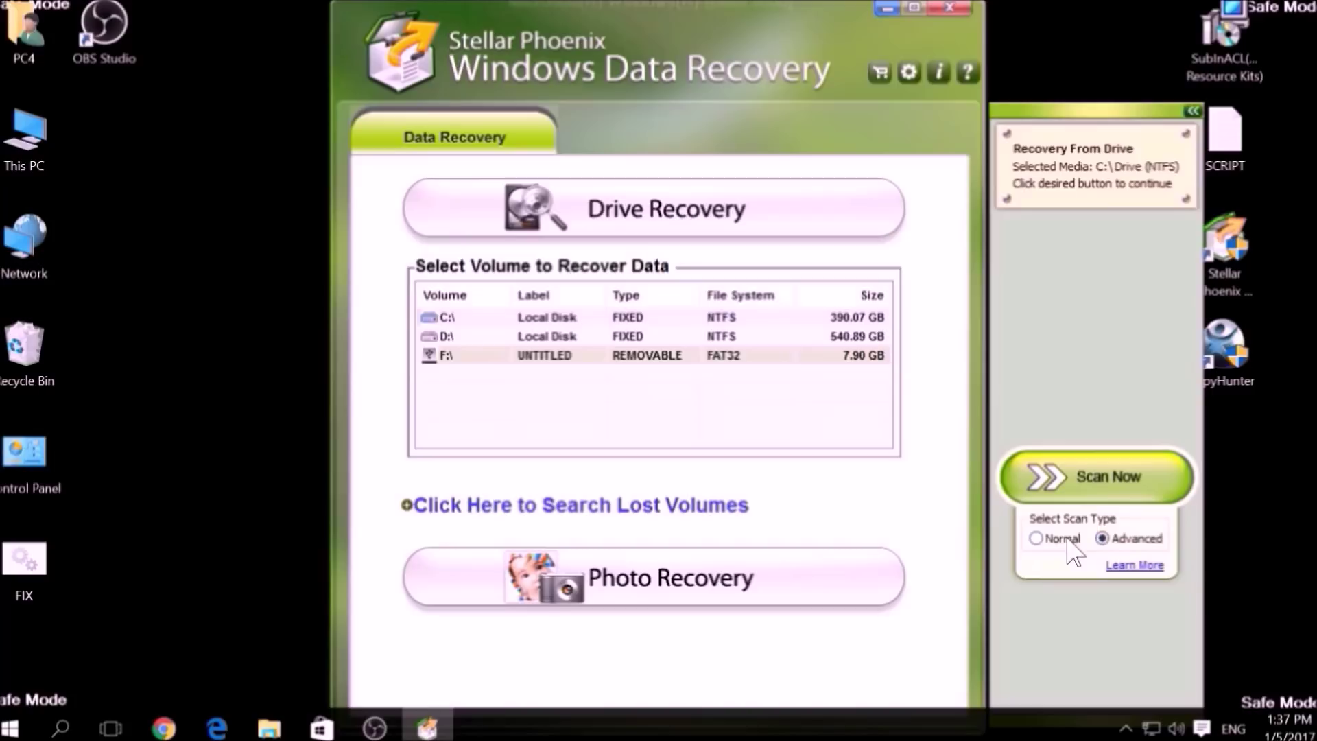
pyautogui.click(1036, 538)
pyautogui.click(1071, 477)
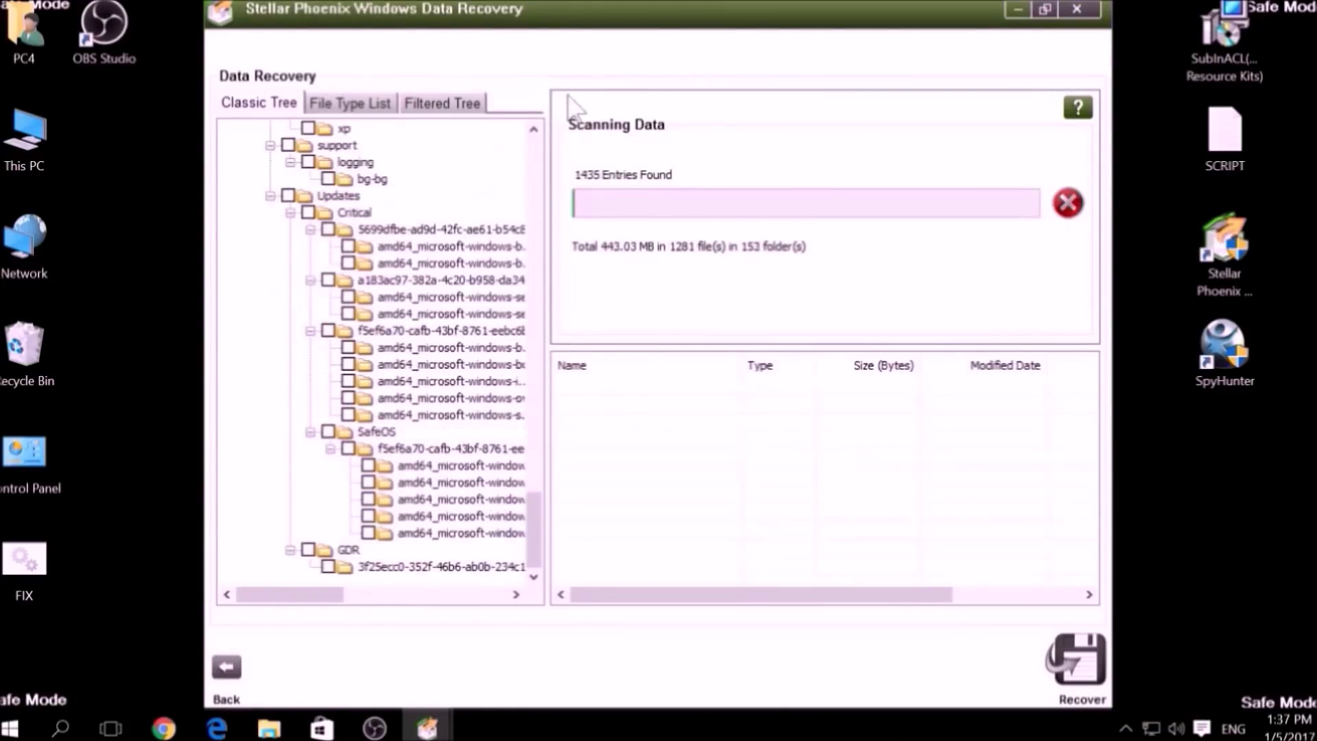
pyautogui.click(1067, 206)
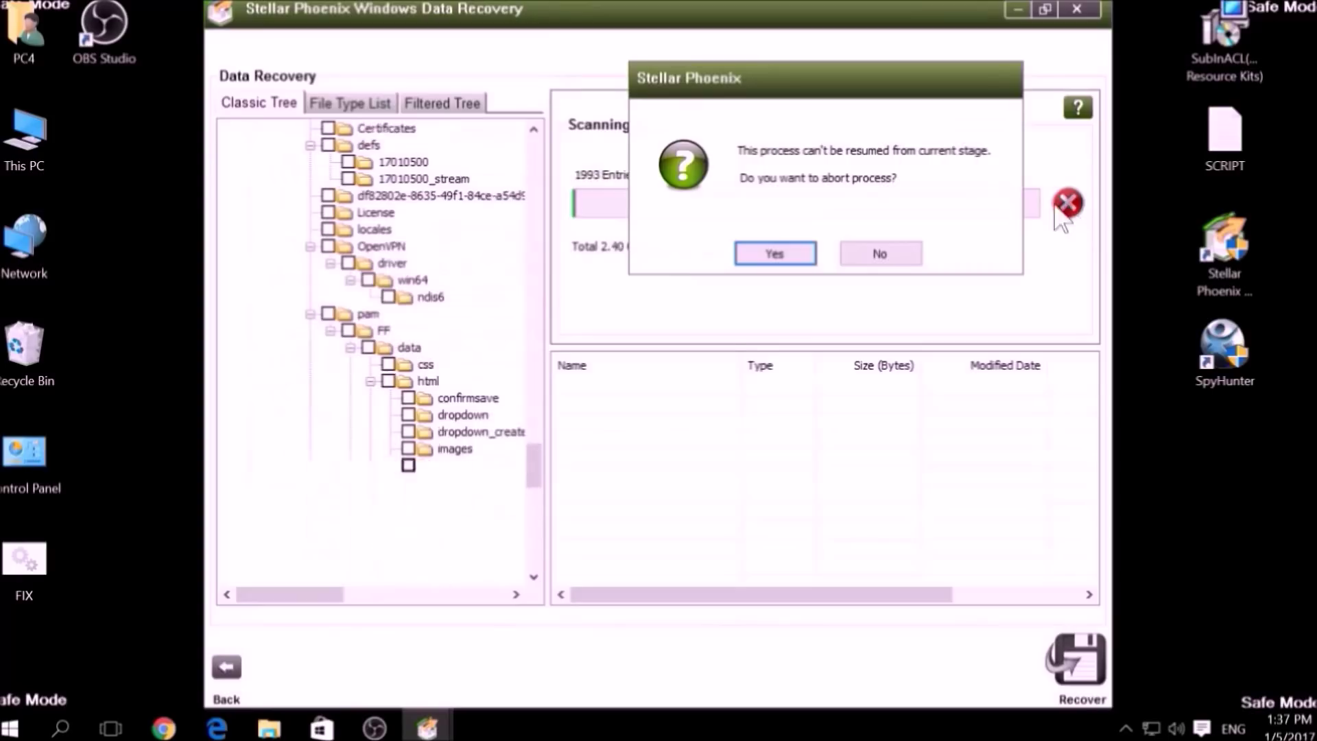
pyautogui.click(776, 253)
# Step: Mark $AttrDef, $BadClus, $Bitmap, $Boot, $Extend, $LogFile, $WINDOWS.~BT and autoexec.bat, then close Stellar Phoenix
pyautogui.click(562, 387)
pyautogui.click(563, 405)
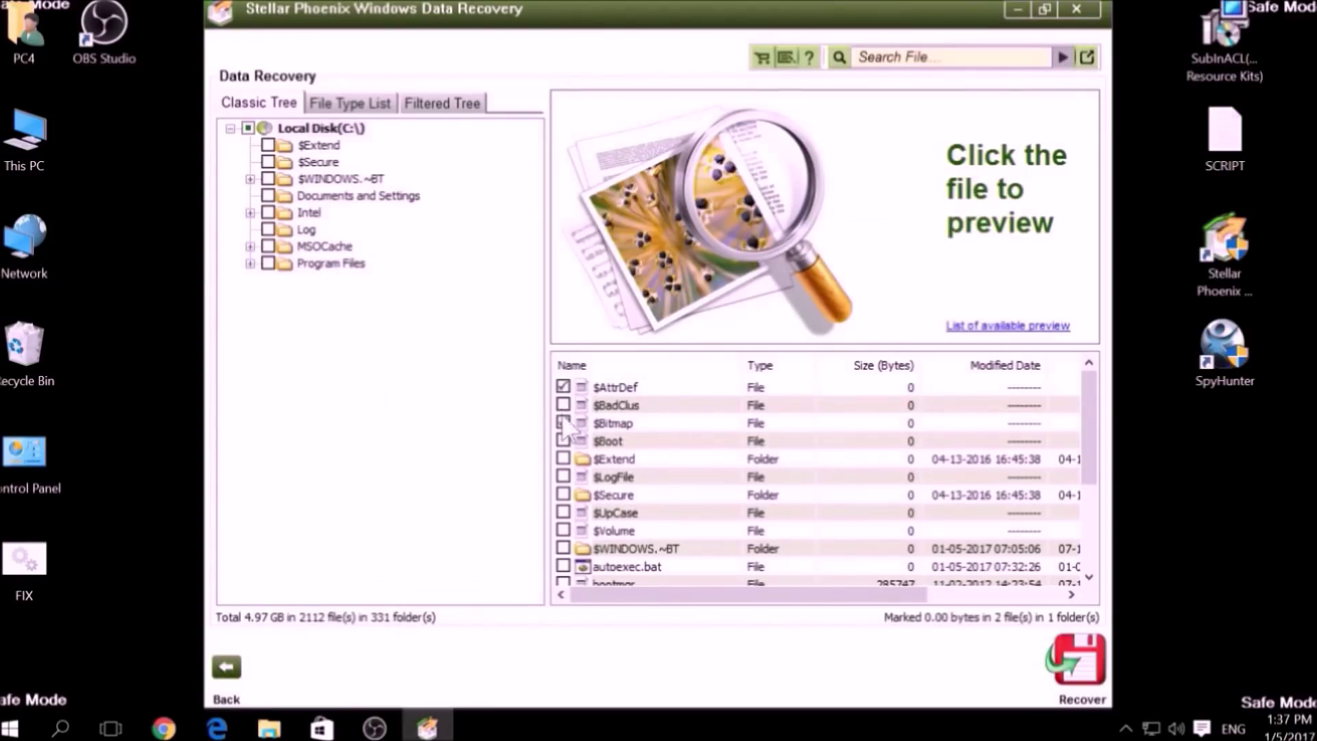
pyautogui.click(563, 423)
pyautogui.click(563, 459)
pyautogui.click(563, 476)
pyautogui.click(581, 441)
pyautogui.scroll(-3, 582, 460)
pyautogui.click(563, 405)
pyautogui.click(563, 423)
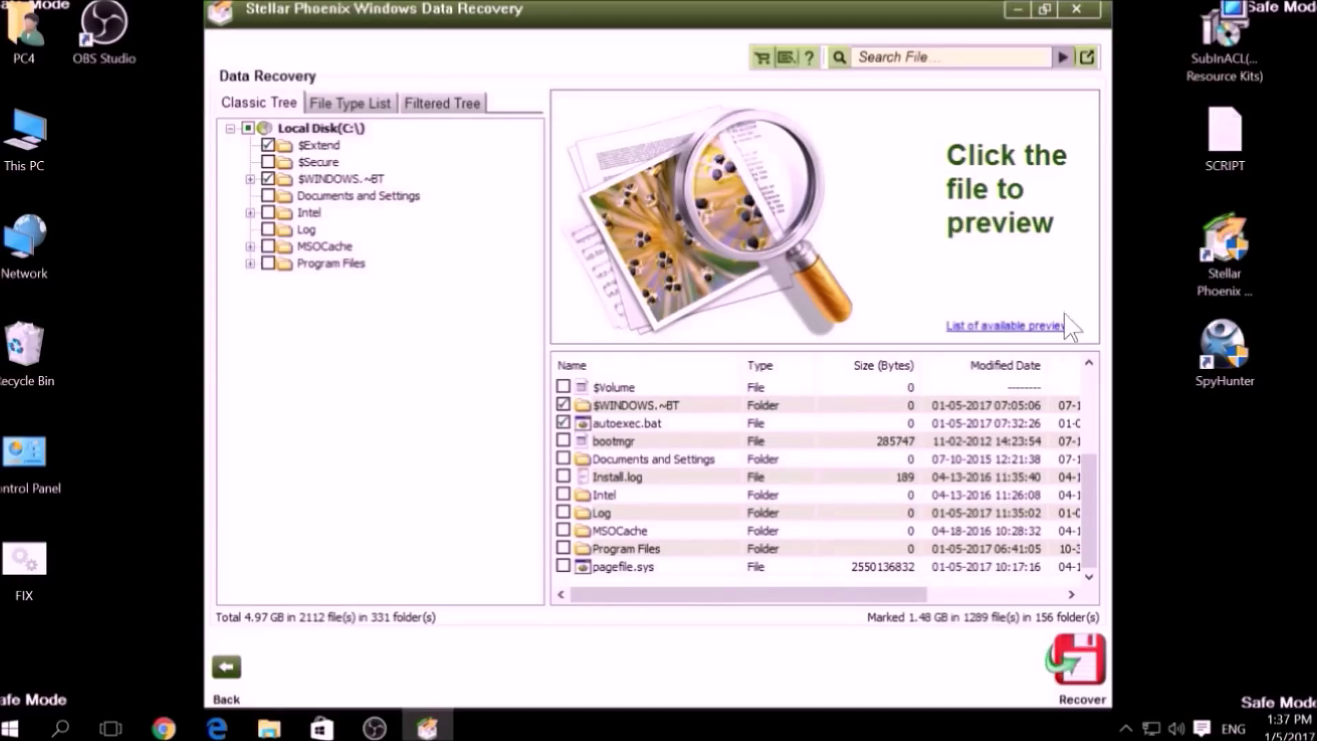
pyautogui.click(1076, 9)
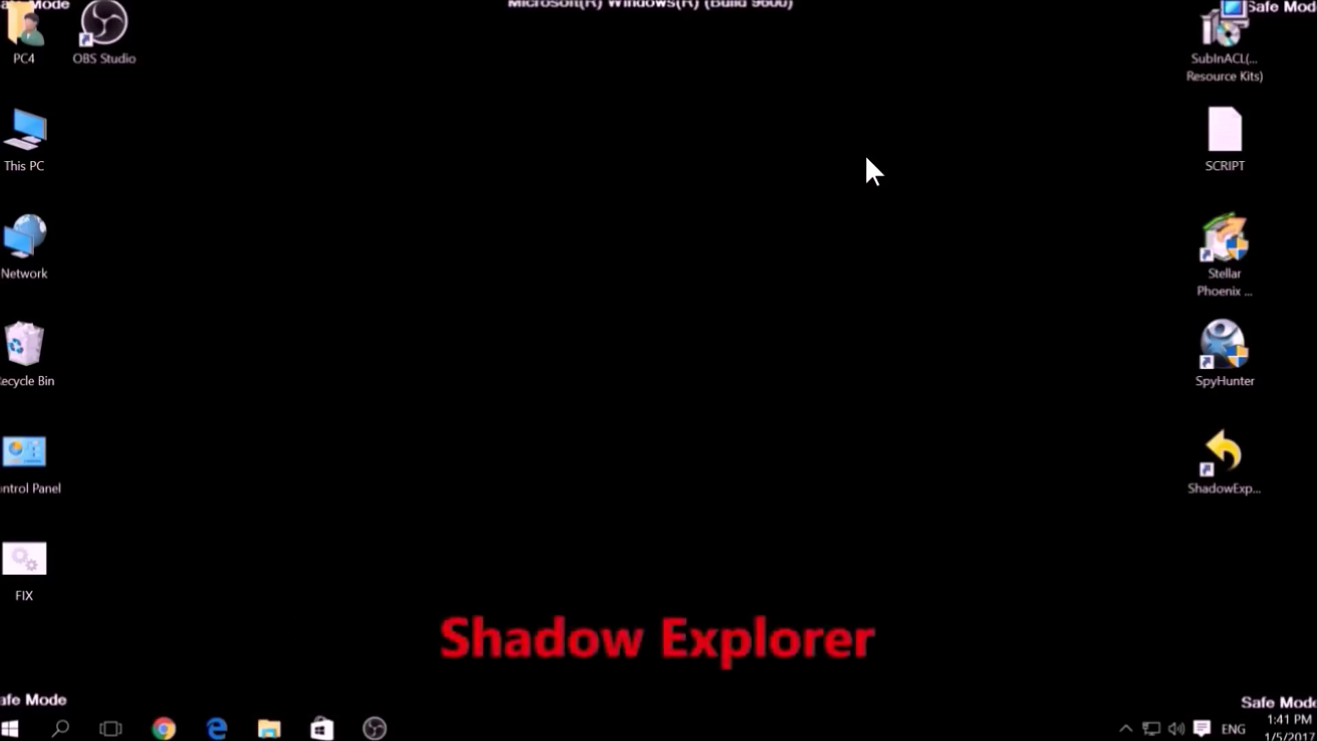
# Step: Launch ShadowExplorer, dismiss the update notice, and select the Intel, MSOCache, System Volume Information and Recovery folders
pyautogui.doubleClick(1220, 466)
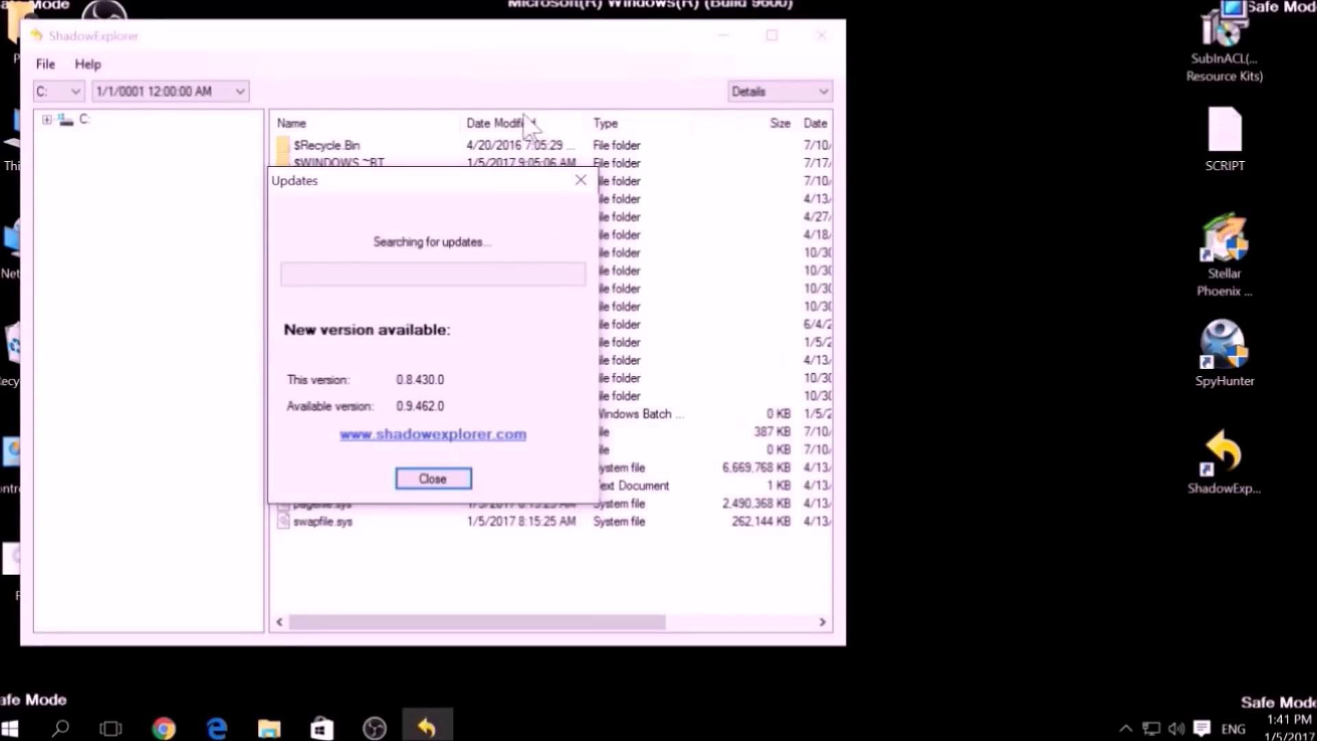
pyautogui.click(580, 179)
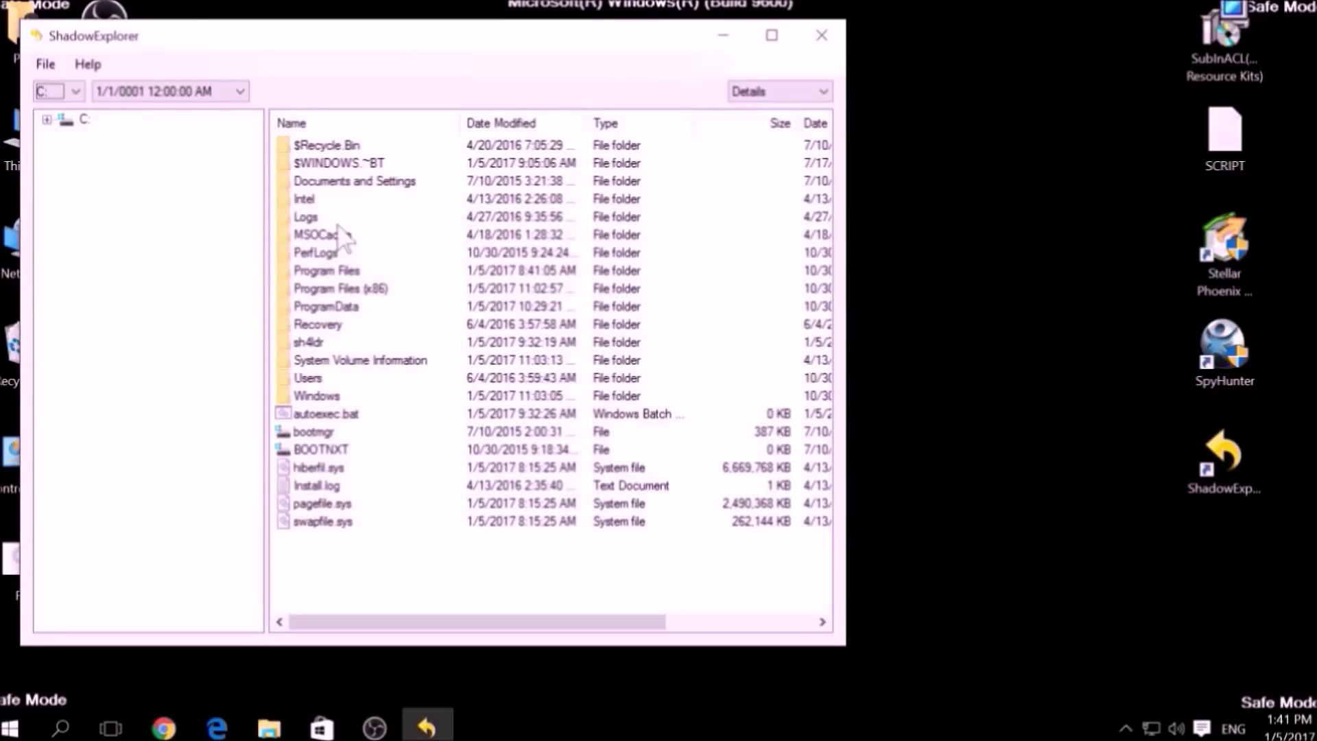
pyautogui.click(305, 201)
pyautogui.click(319, 235)
pyautogui.click(317, 362)
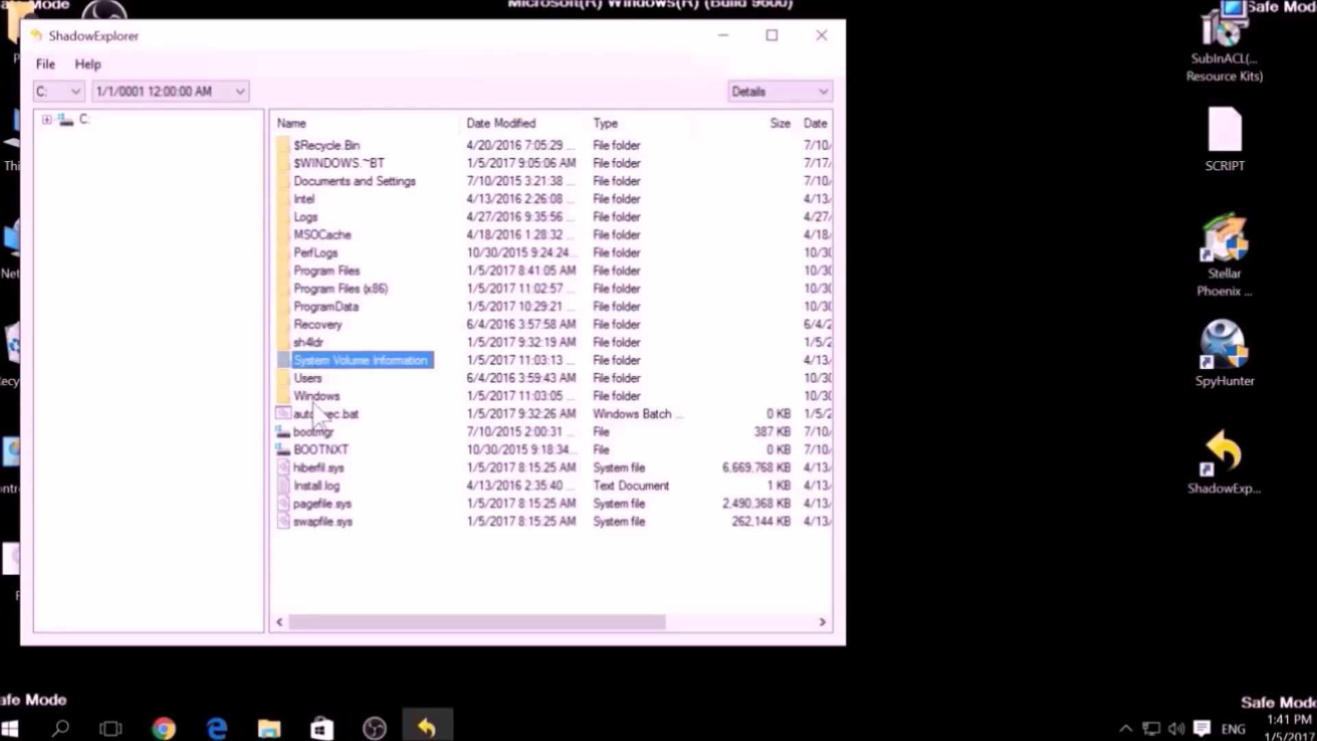
pyautogui.click(307, 328)
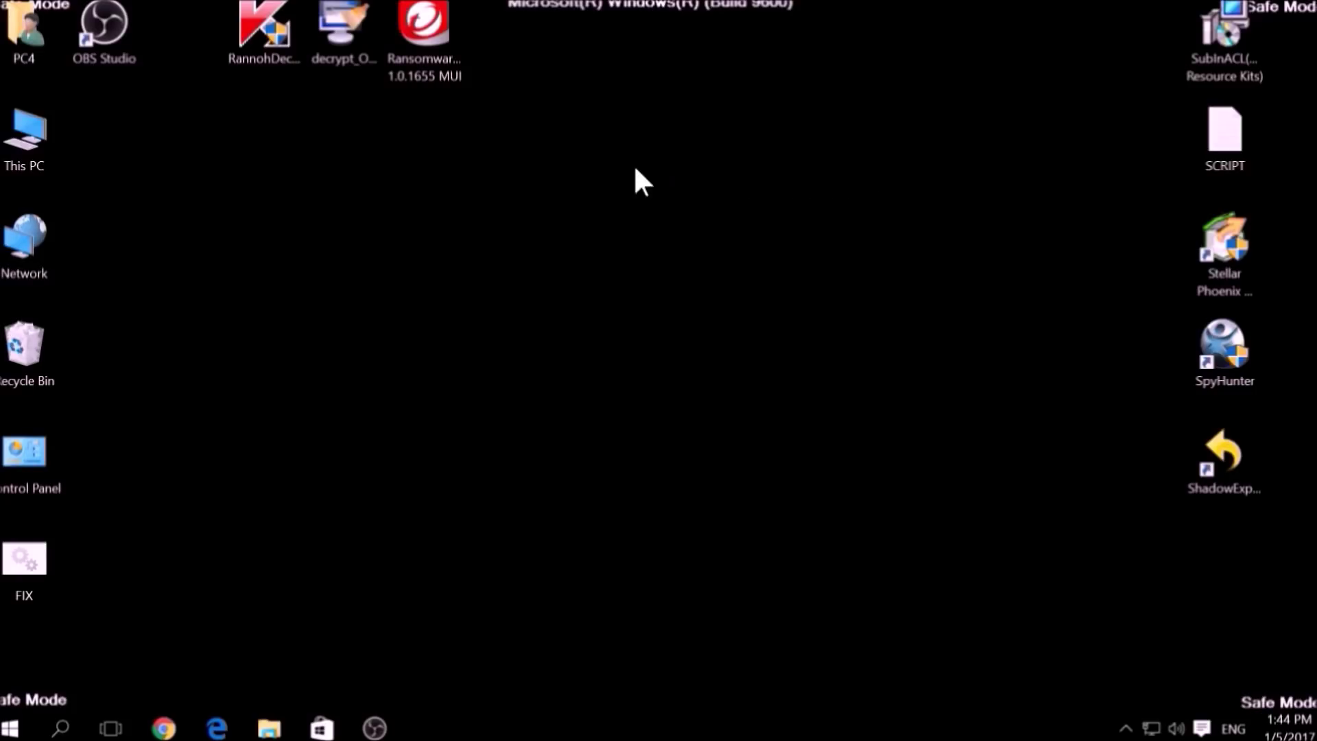
# Step: Select the three decryptor shortcuts, clear the selection, and close Kaspersky RannohDecryptor
pyautogui.moveTo(204, 120); pyautogui.dragTo(507, 40)
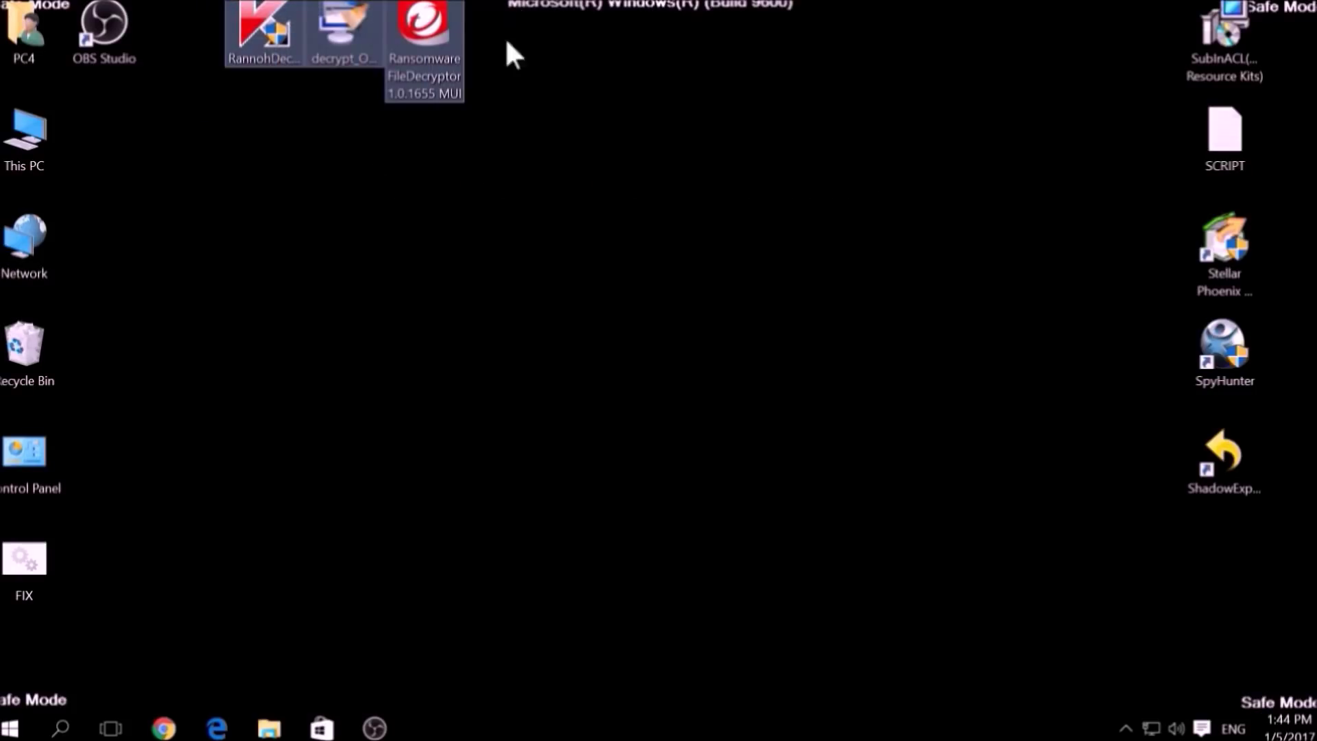
pyautogui.click(544, 241)
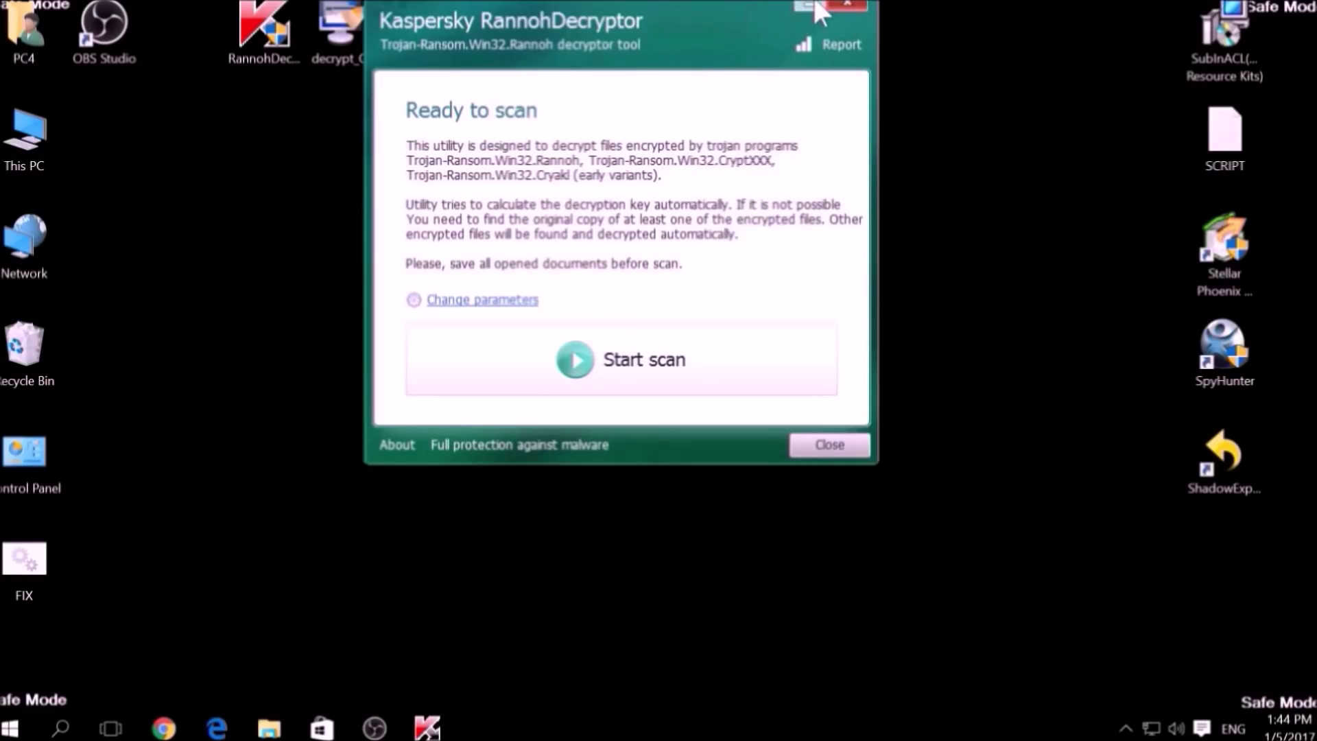
pyautogui.click(816, 5)
# Step: Run the Emsisoft OpenToYou decrypter with drive C:\ selected, minimize it, then launch Trend Micro's Ransomware File Decryptor
pyautogui.doubleClick(364, 45)
pyautogui.click(765, 501)
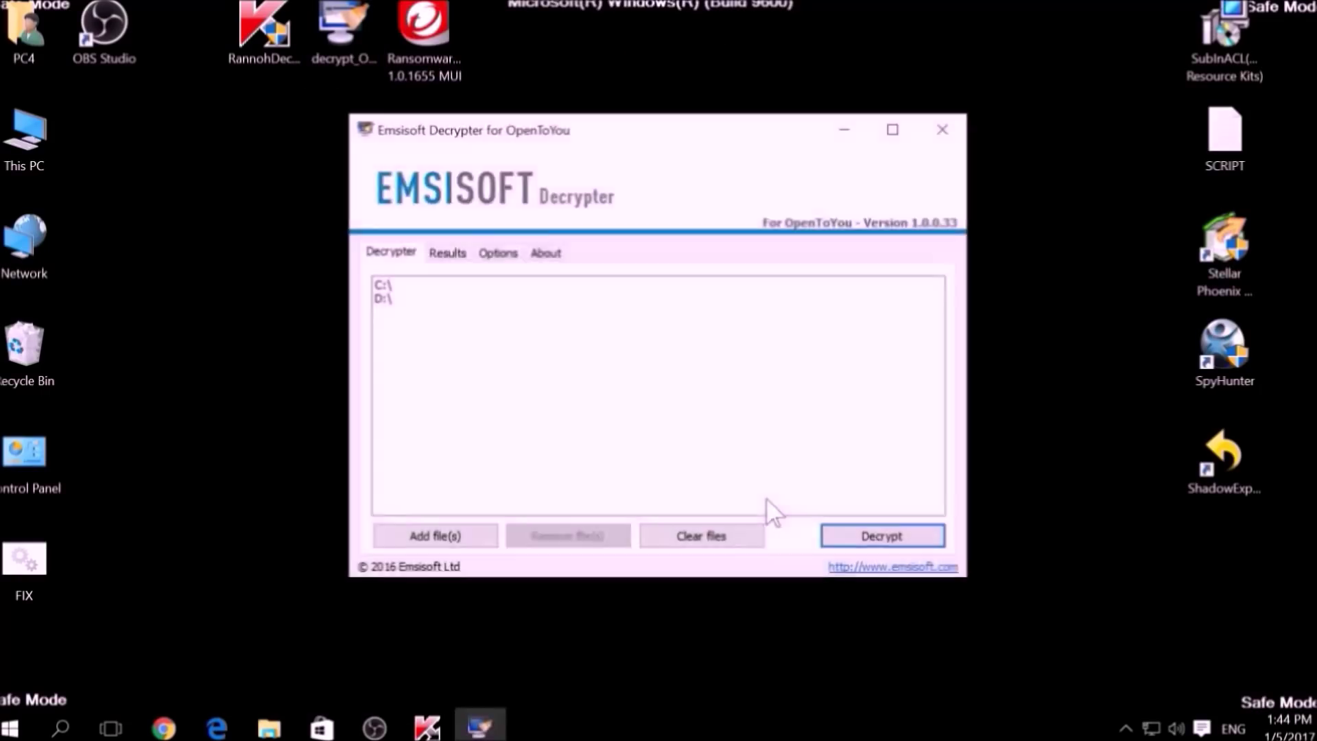
pyautogui.click(400, 282)
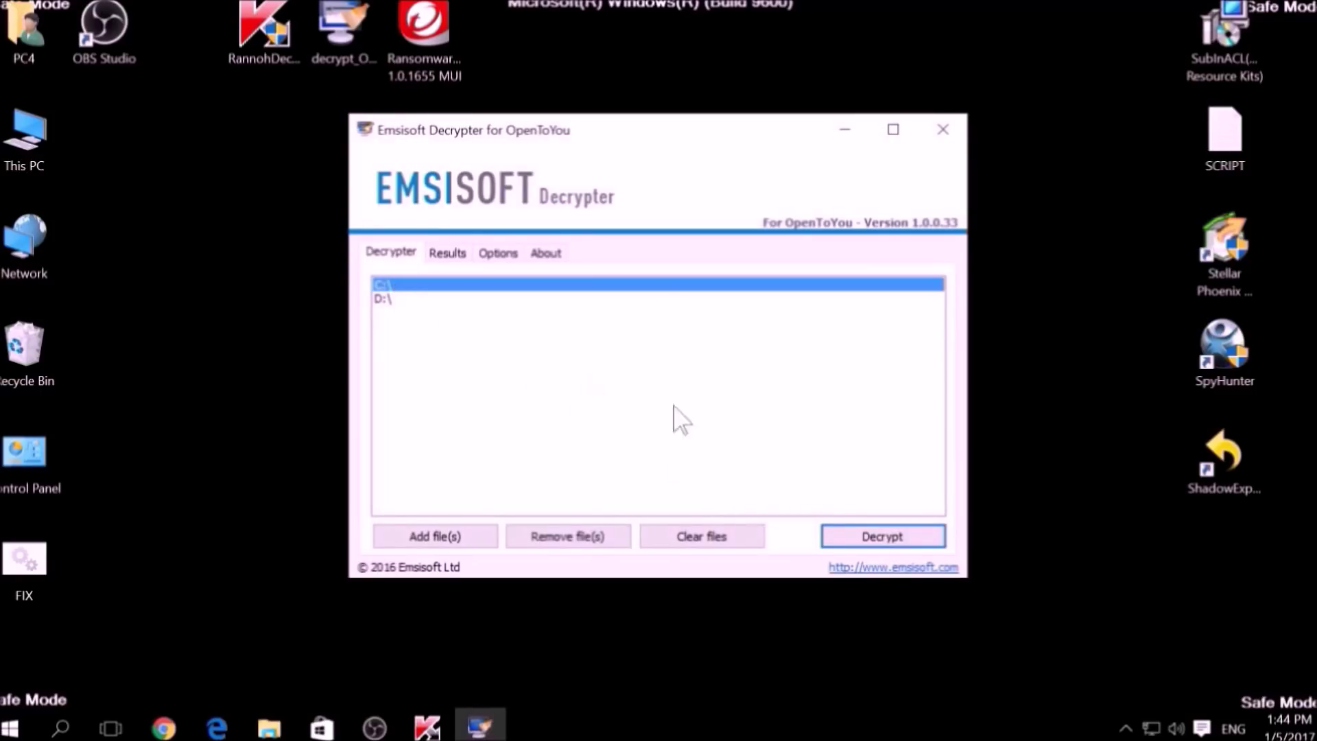
pyautogui.click(845, 129)
pyautogui.click(411, 65)
pyautogui.doubleClick(410, 54)
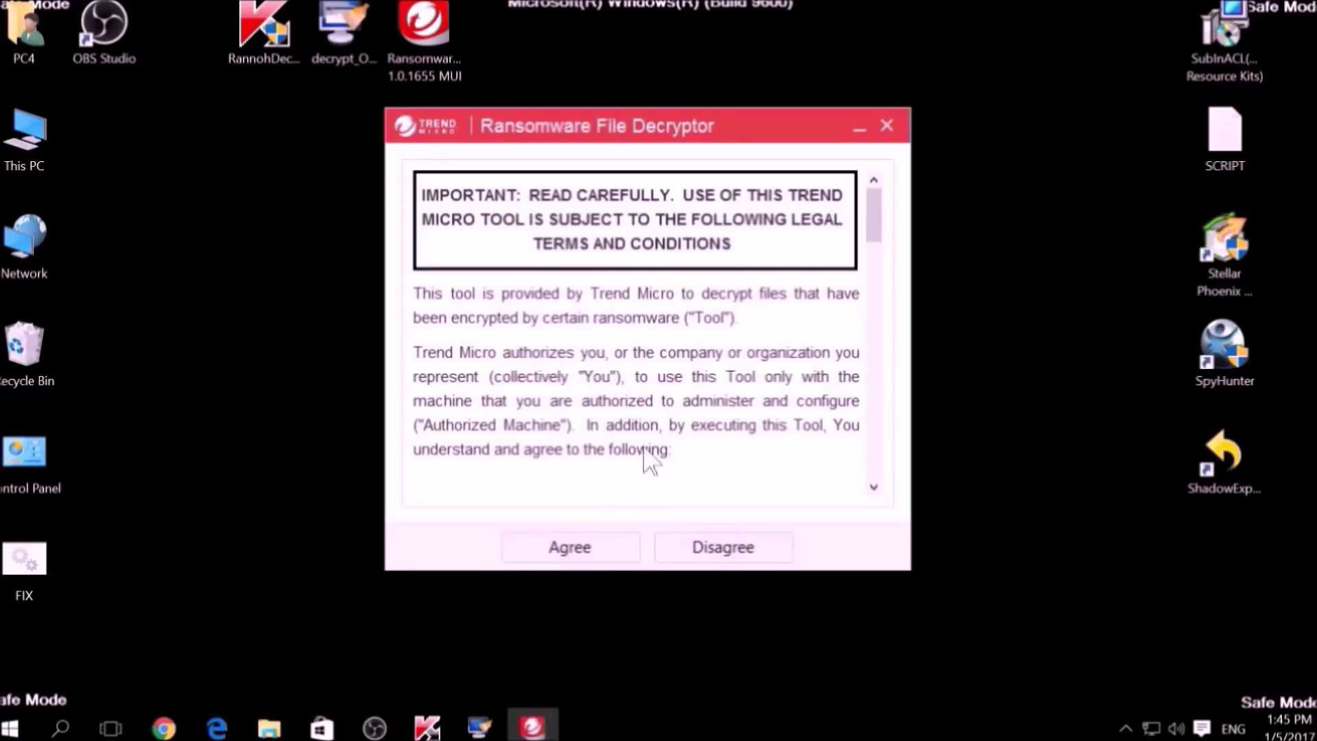
# Step: Agree to the Trend Micro decryptor's licence and bring up its ransomware-name selection list
pyautogui.click(598, 549)
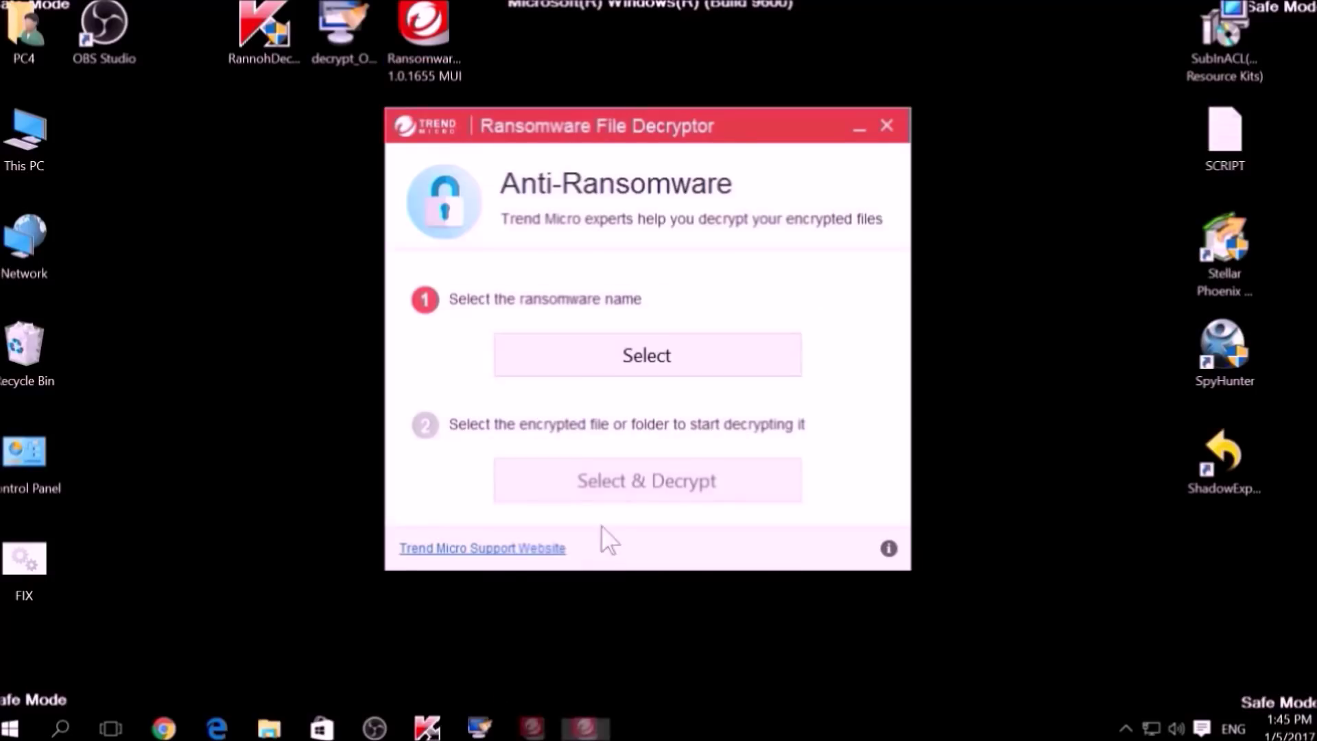
pyautogui.click(619, 369)
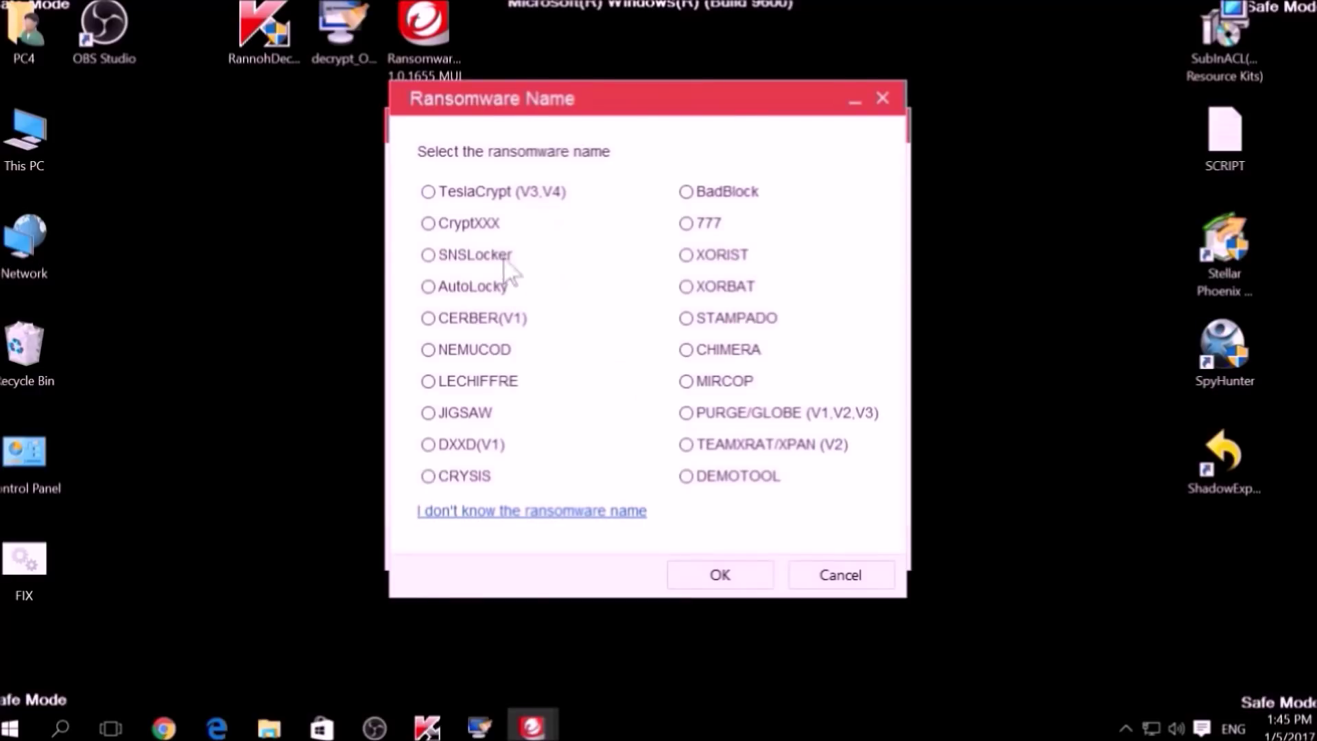